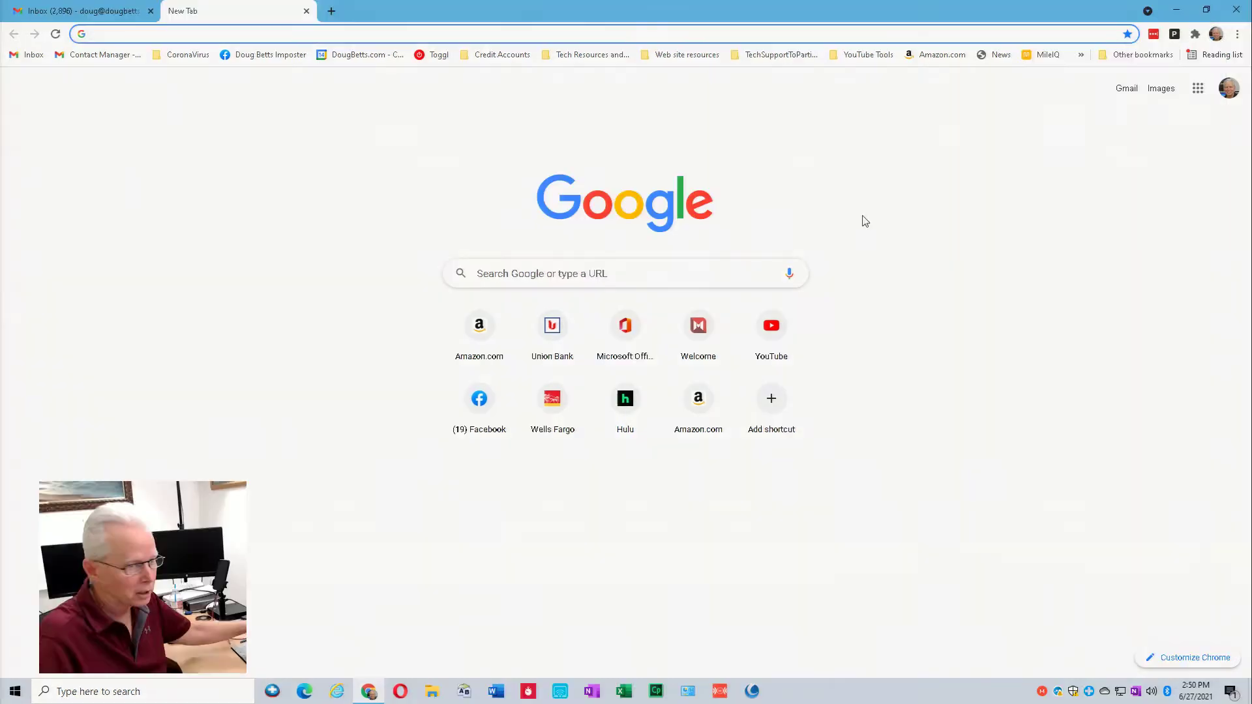
- Check the profile's sync status, then move the Facebook bookmark one place right
click(1217, 36)
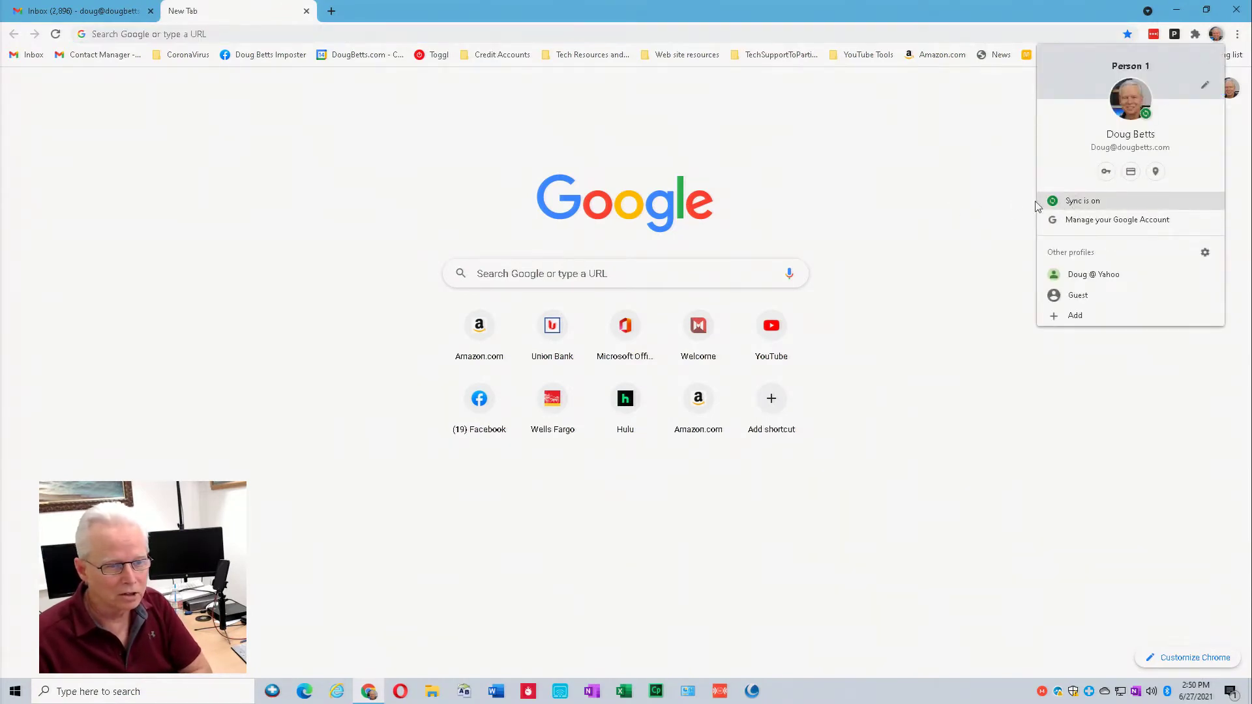
click(938, 197)
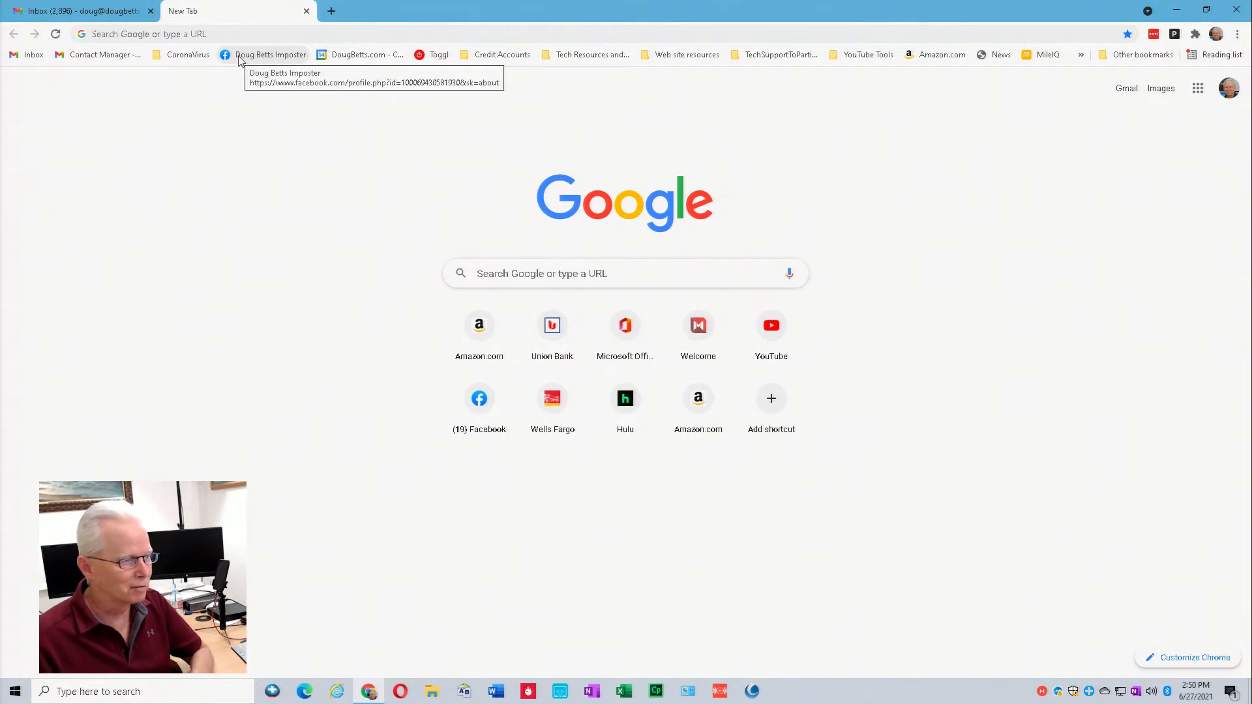
drag(240, 58, 419, 60)
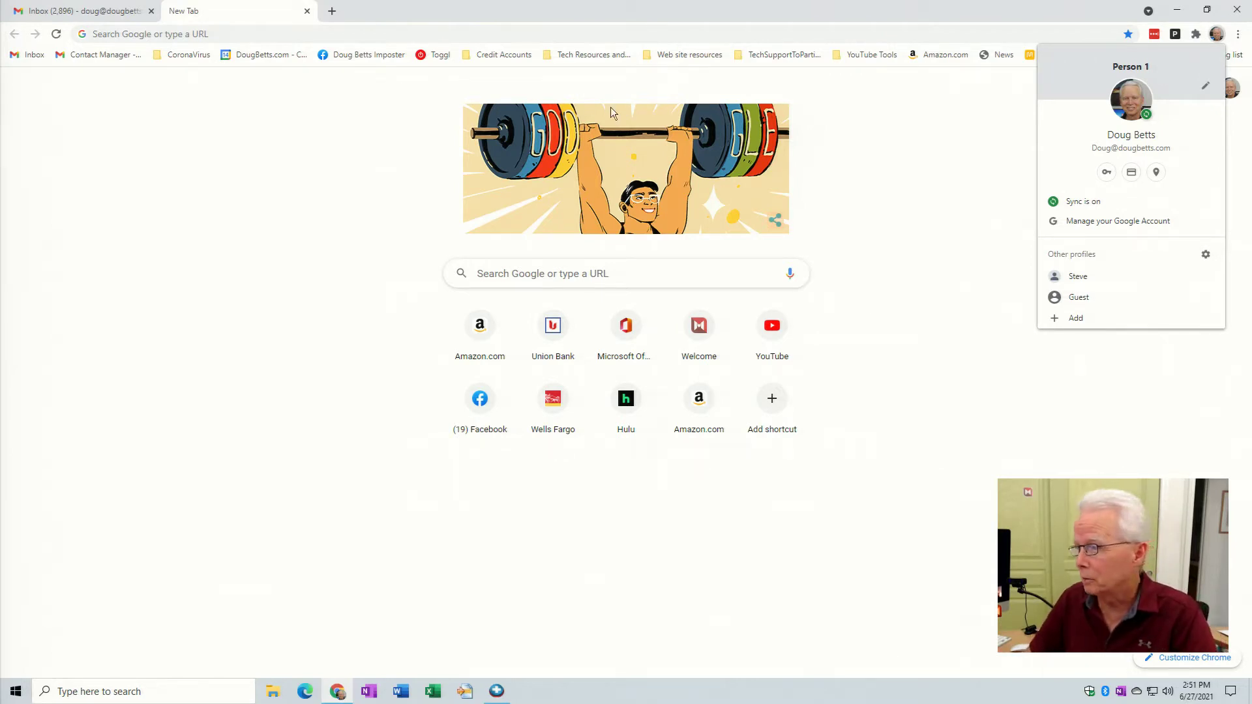
- Open sync settings and begin turning sync off, then cancel so sync stays on
click(1078, 203)
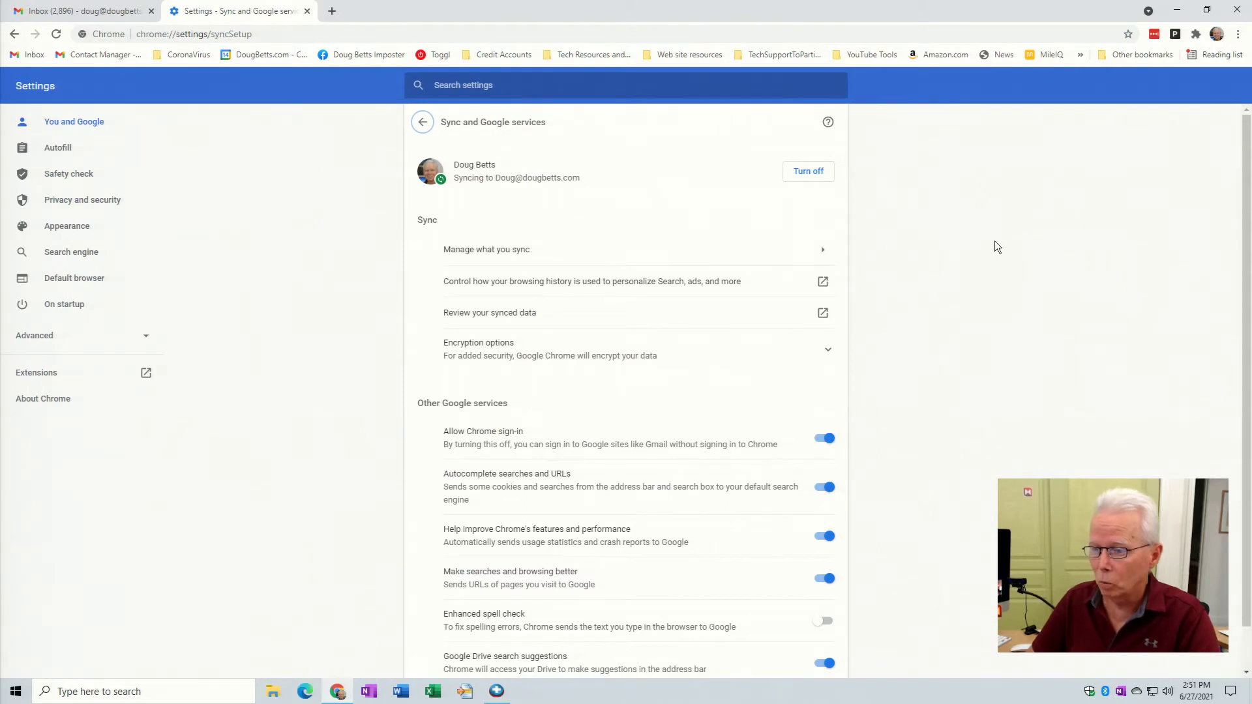
drag(1246, 193, 1248, 225)
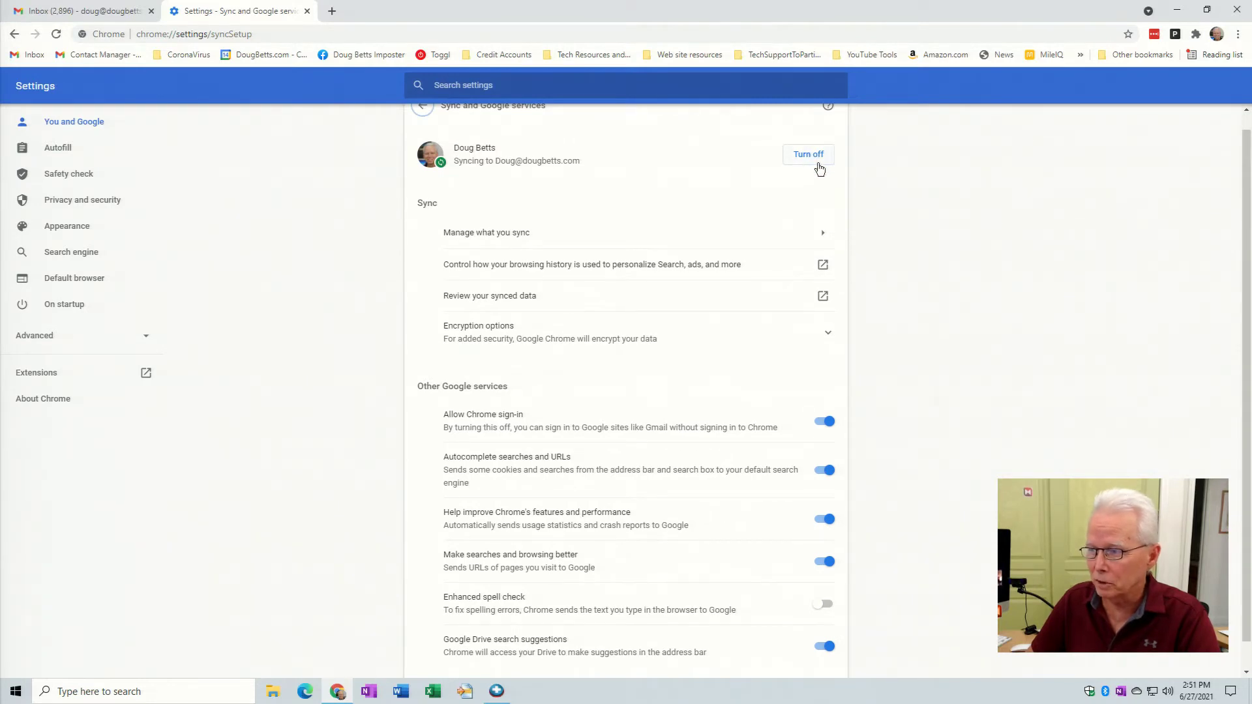
click(818, 161)
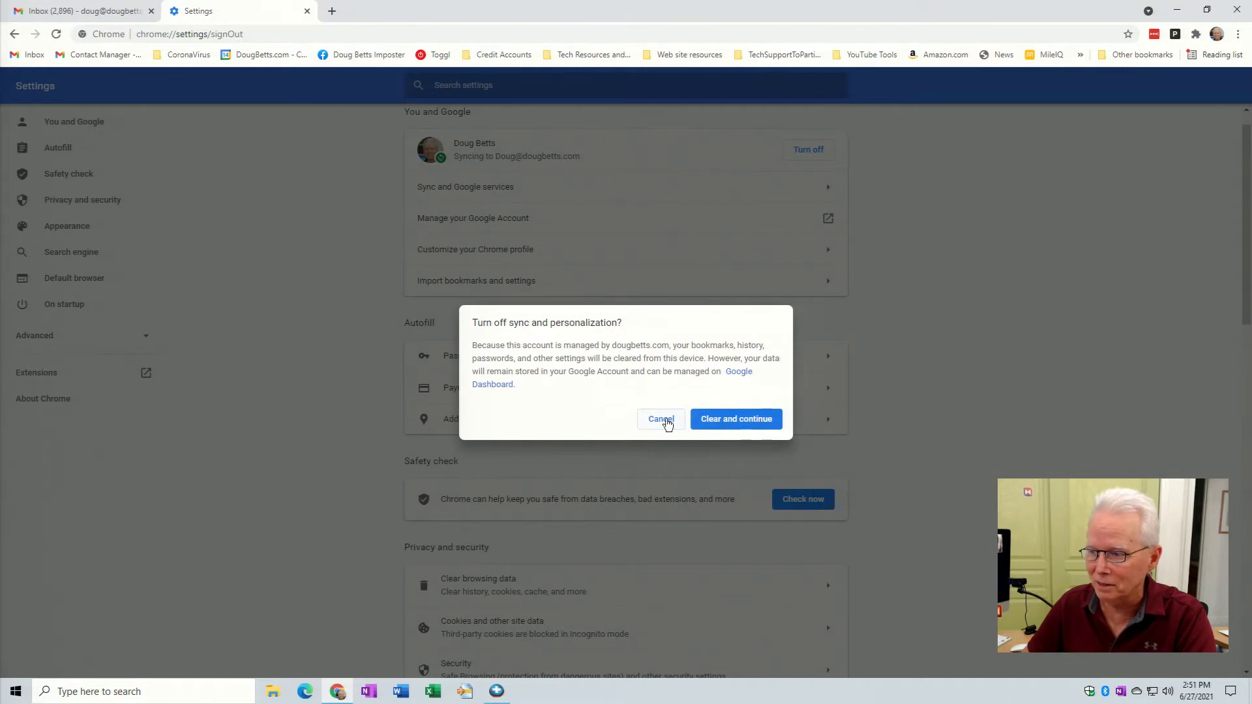
click(661, 420)
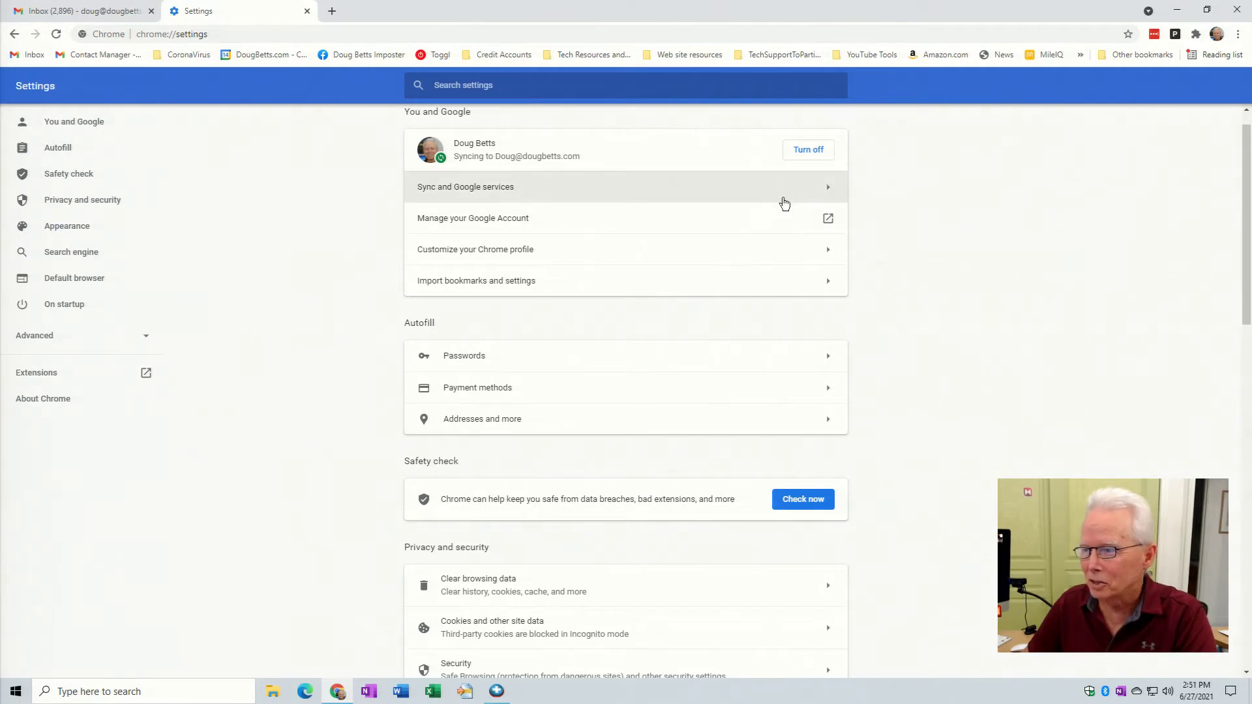
click(794, 199)
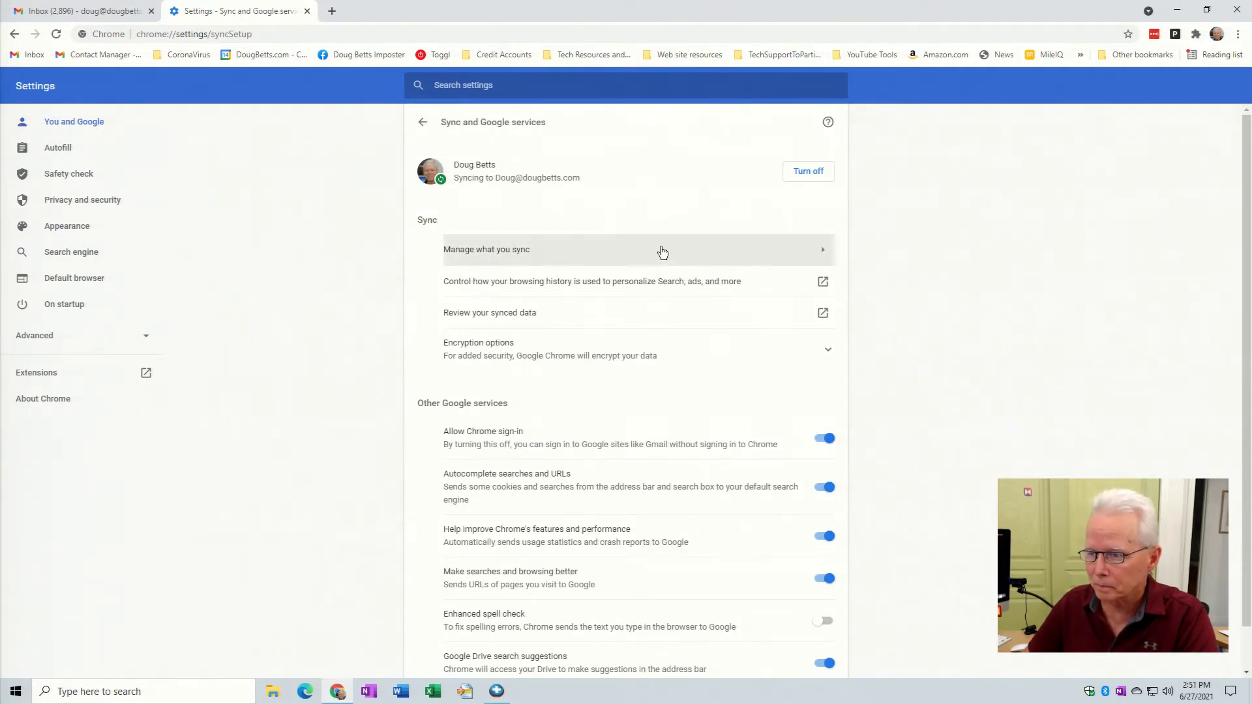
click(544, 260)
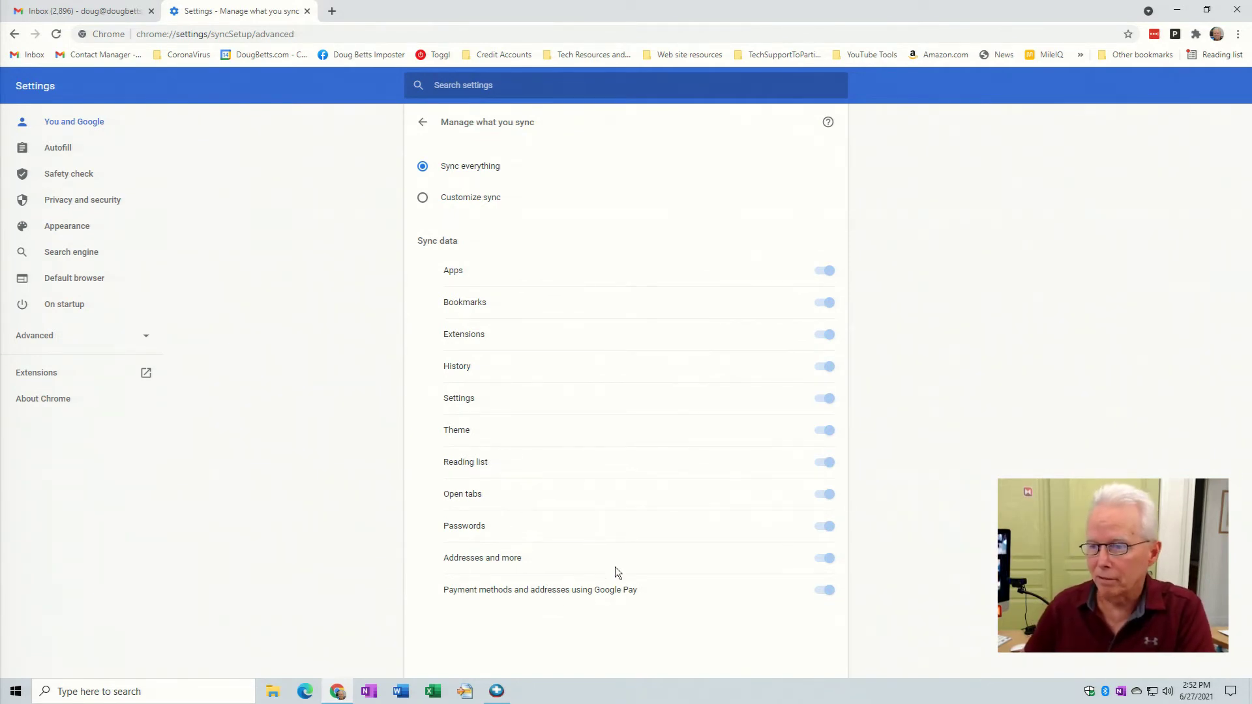
click(421, 198)
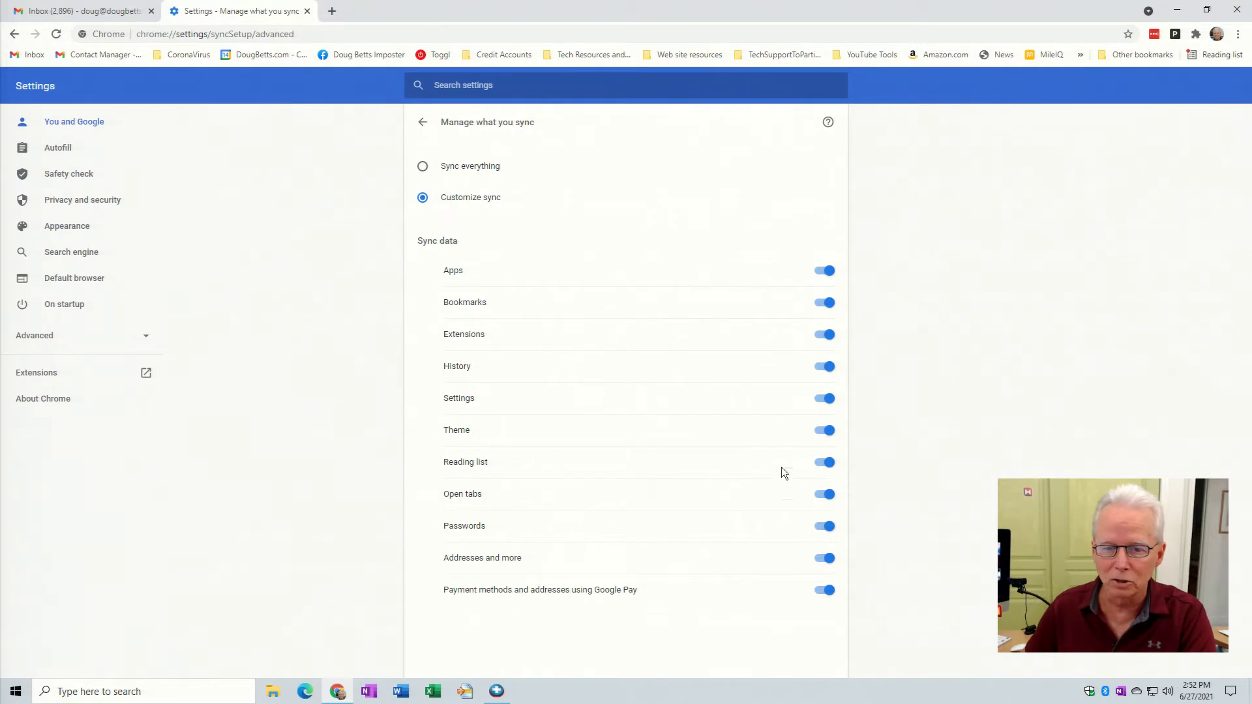
click(425, 167)
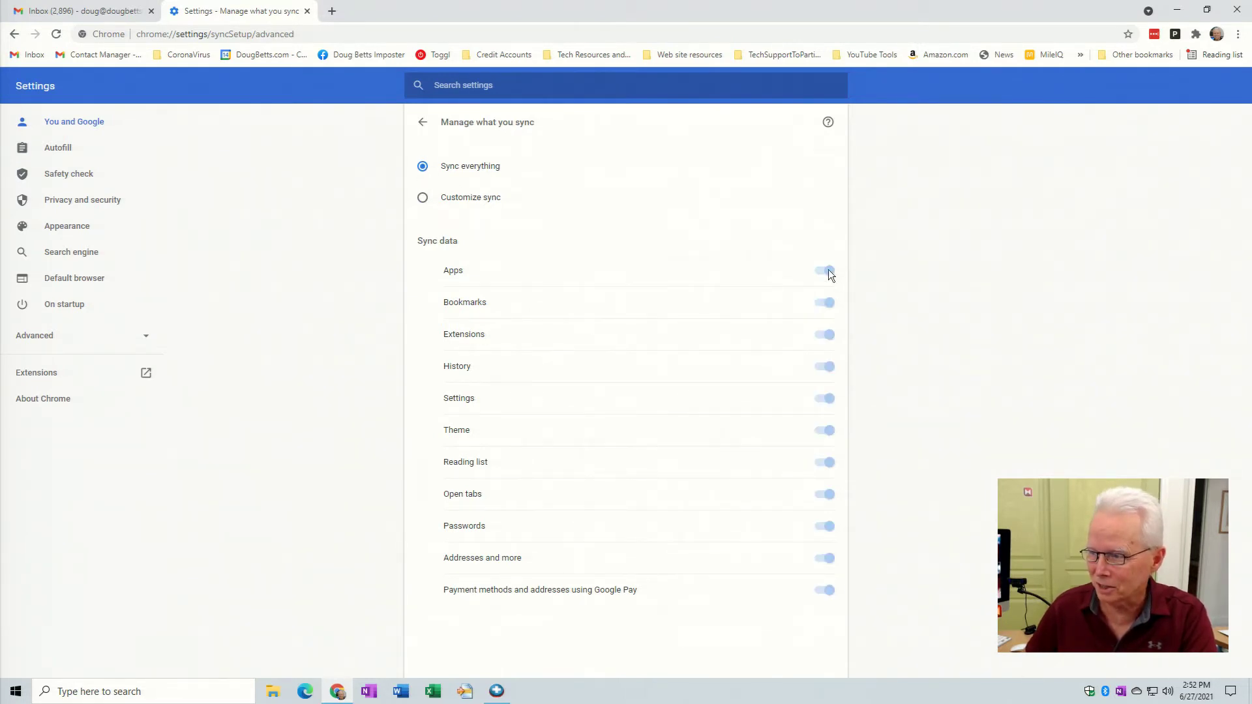
click(422, 124)
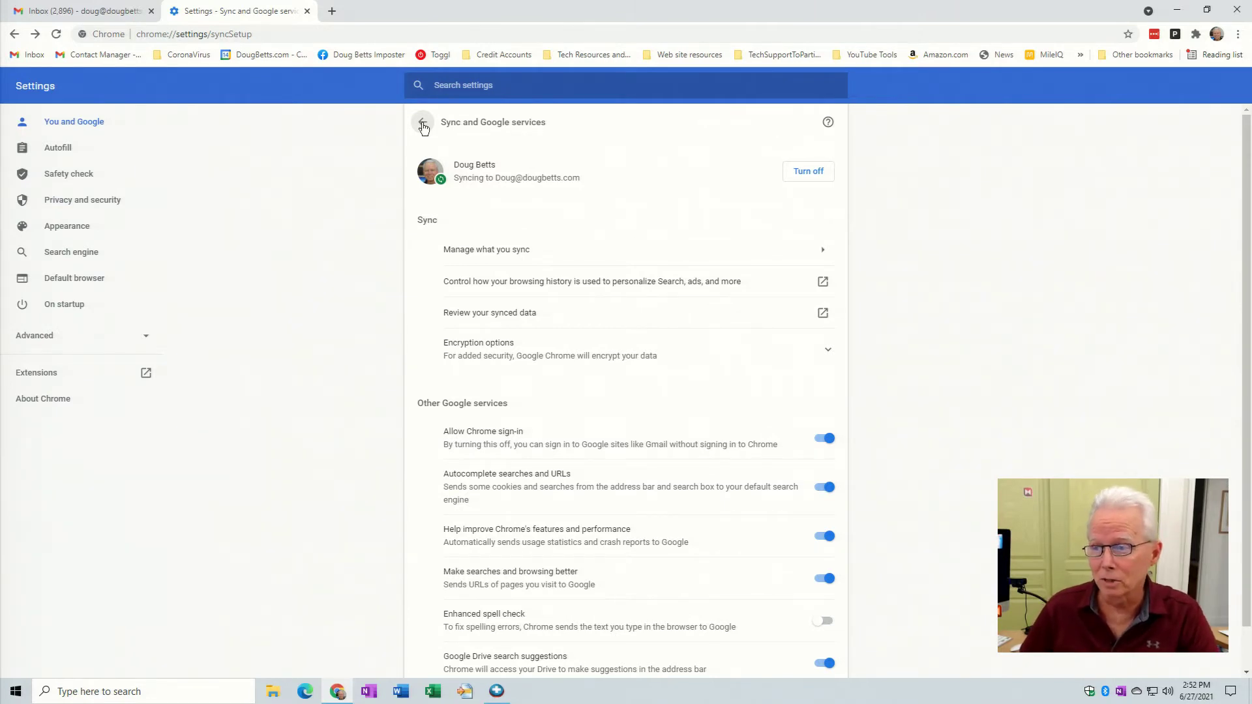
click(422, 123)
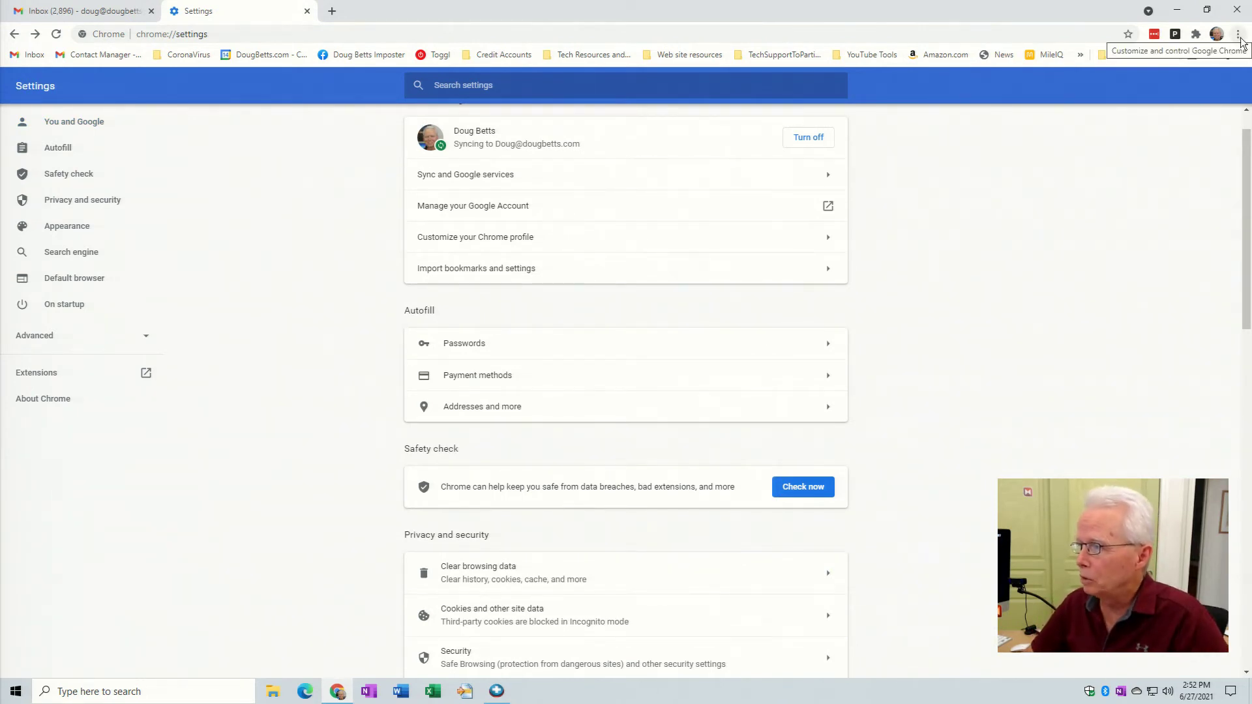
- Open the Bookmark manager in a new tab from the browser menu
click(1238, 36)
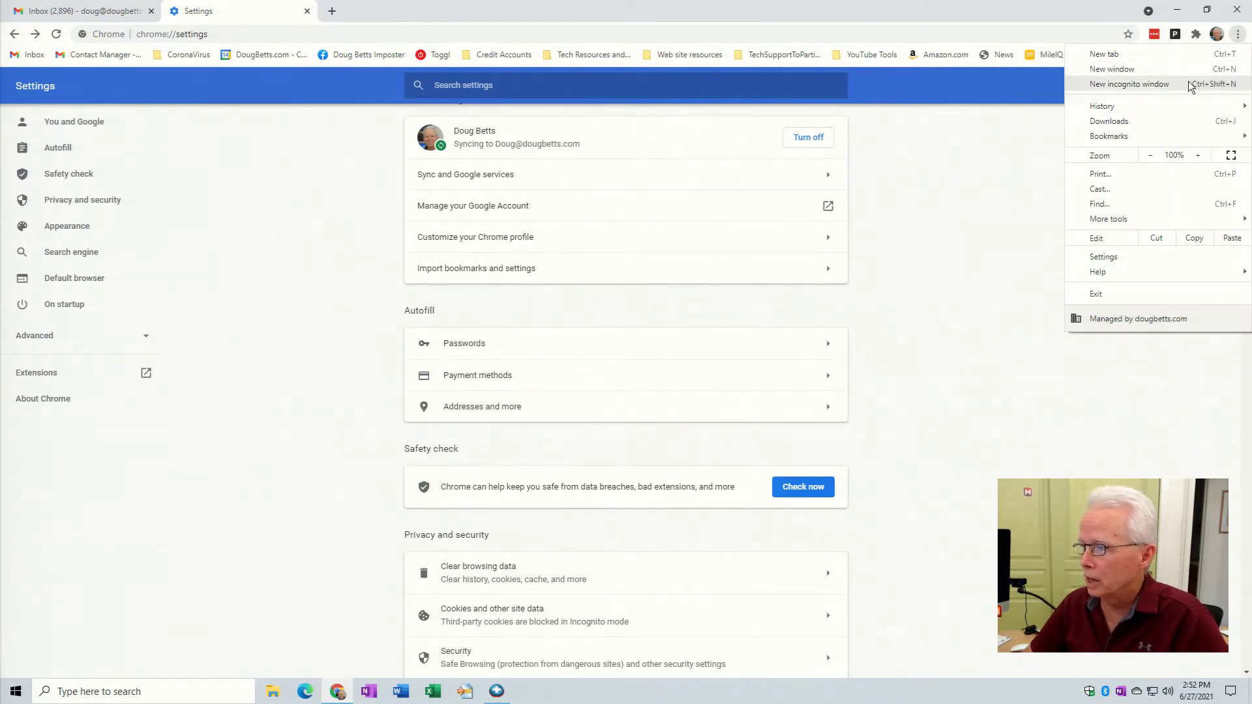
mouse_move(1132, 137)
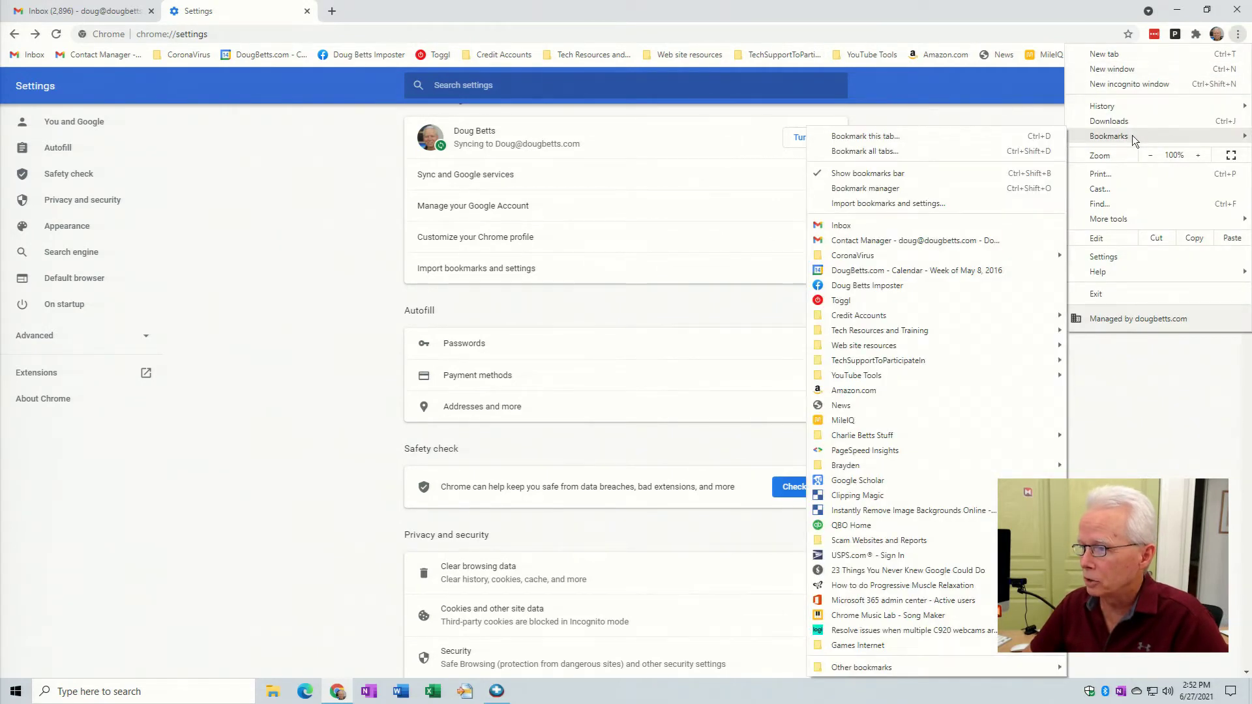
click(881, 192)
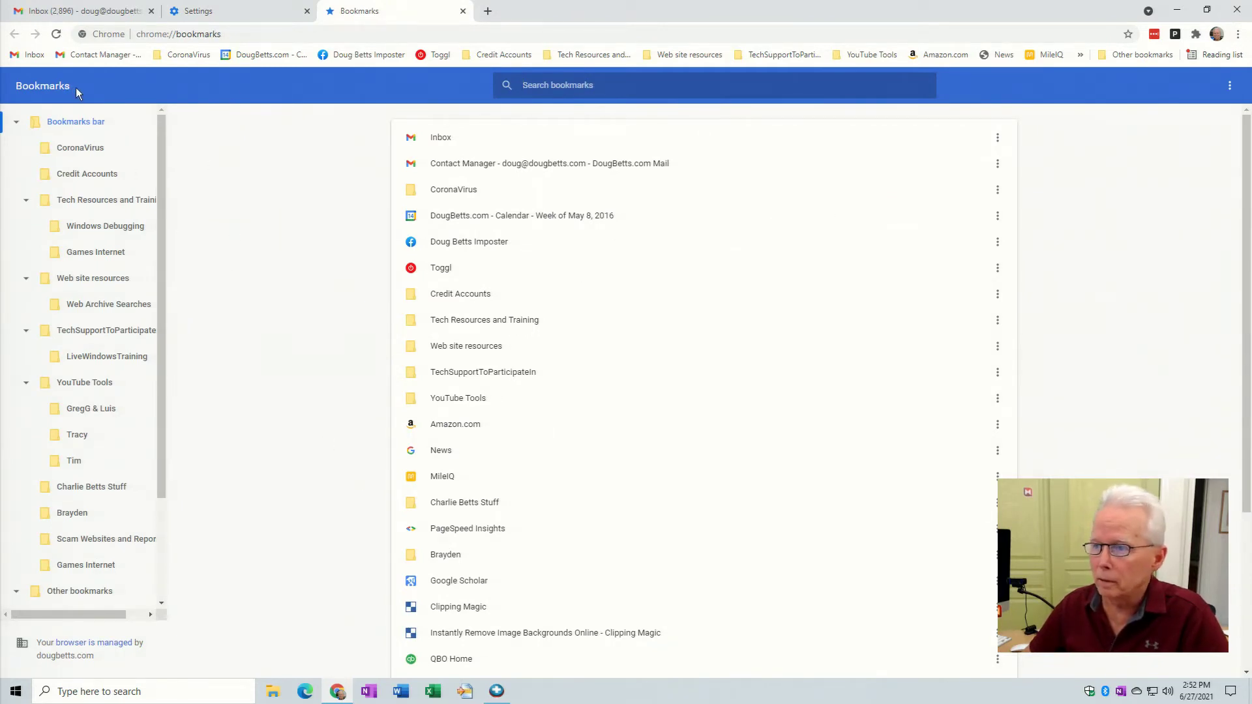
- Start exporting bookmarks to HTML, cancel the export, and return to the Settings tab
click(1229, 85)
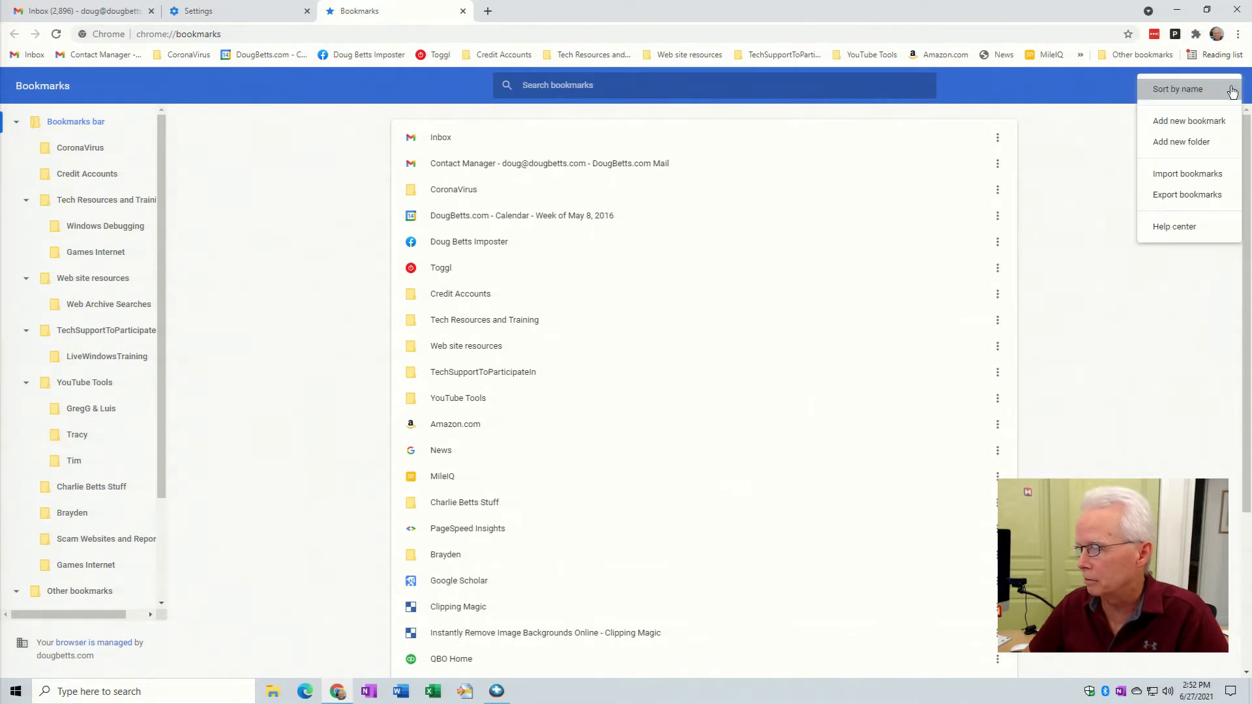
click(1204, 195)
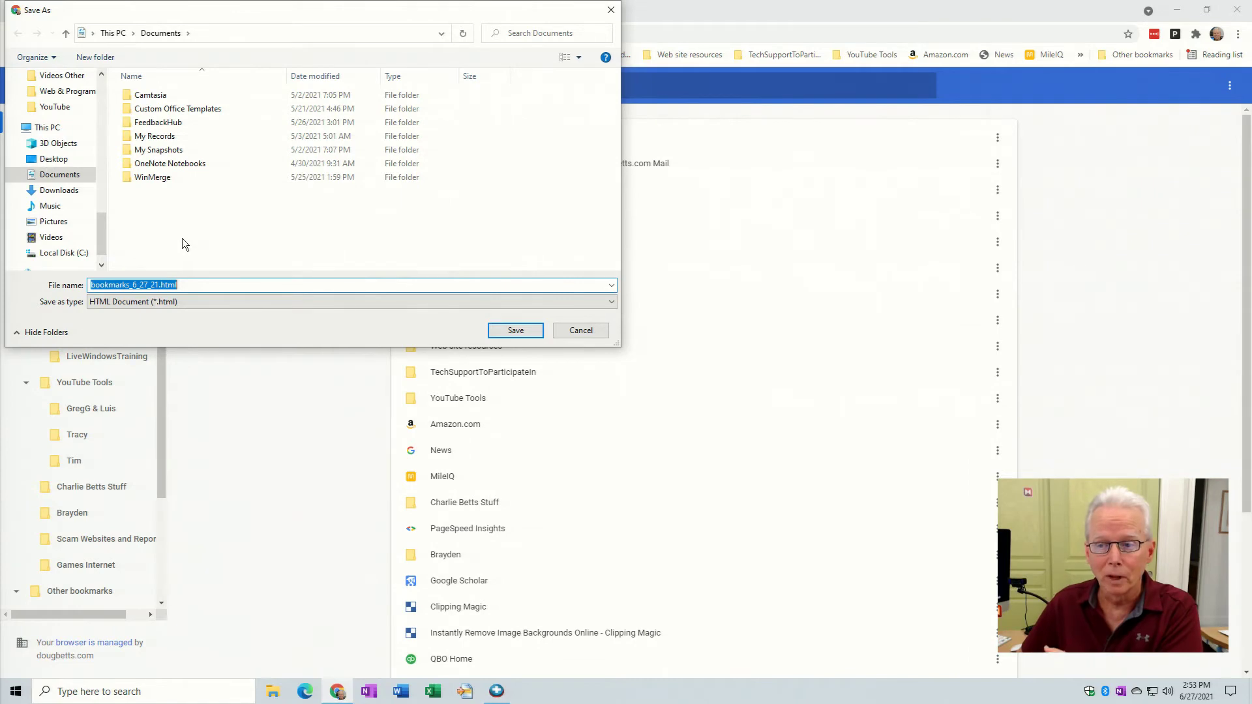
click(560, 331)
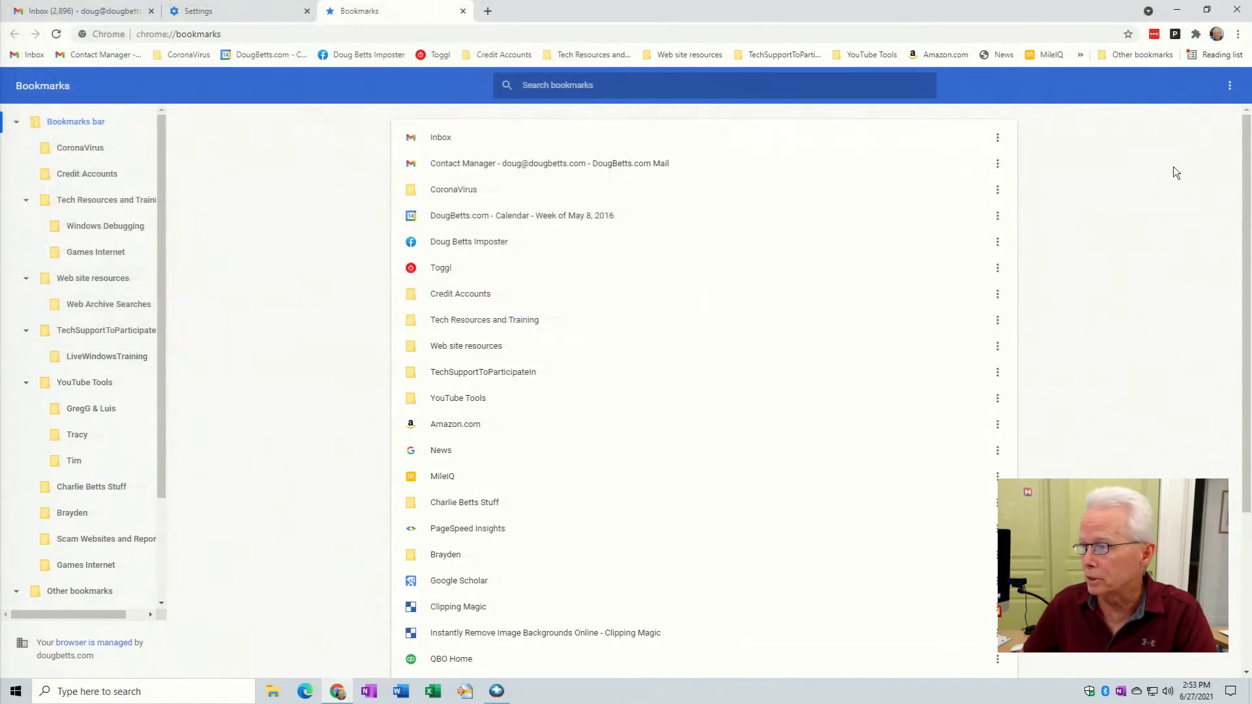
click(1229, 87)
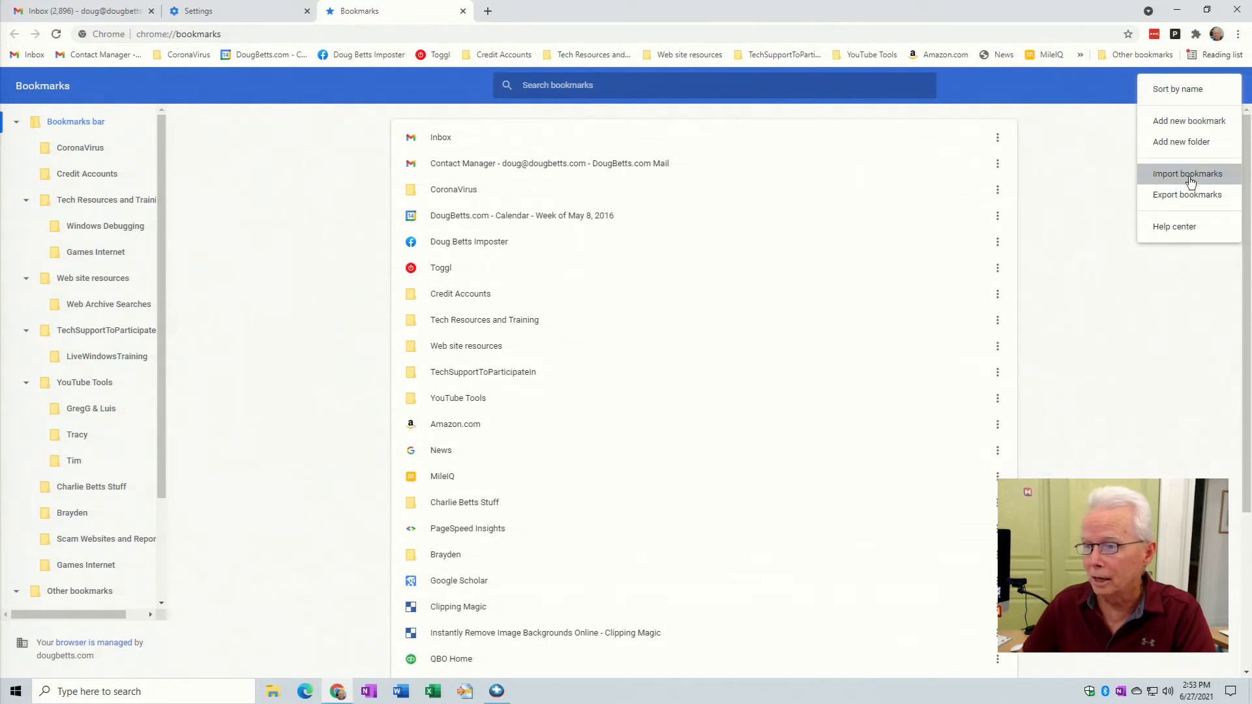
click(1082, 181)
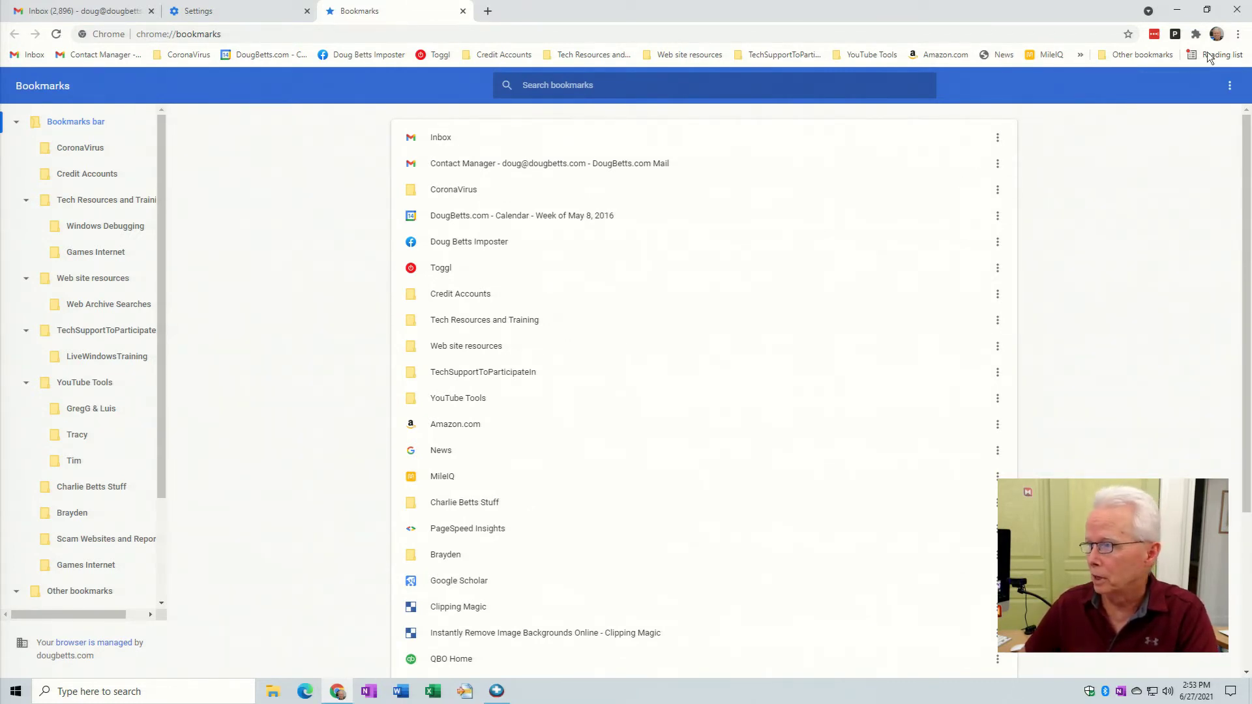
click(1238, 34)
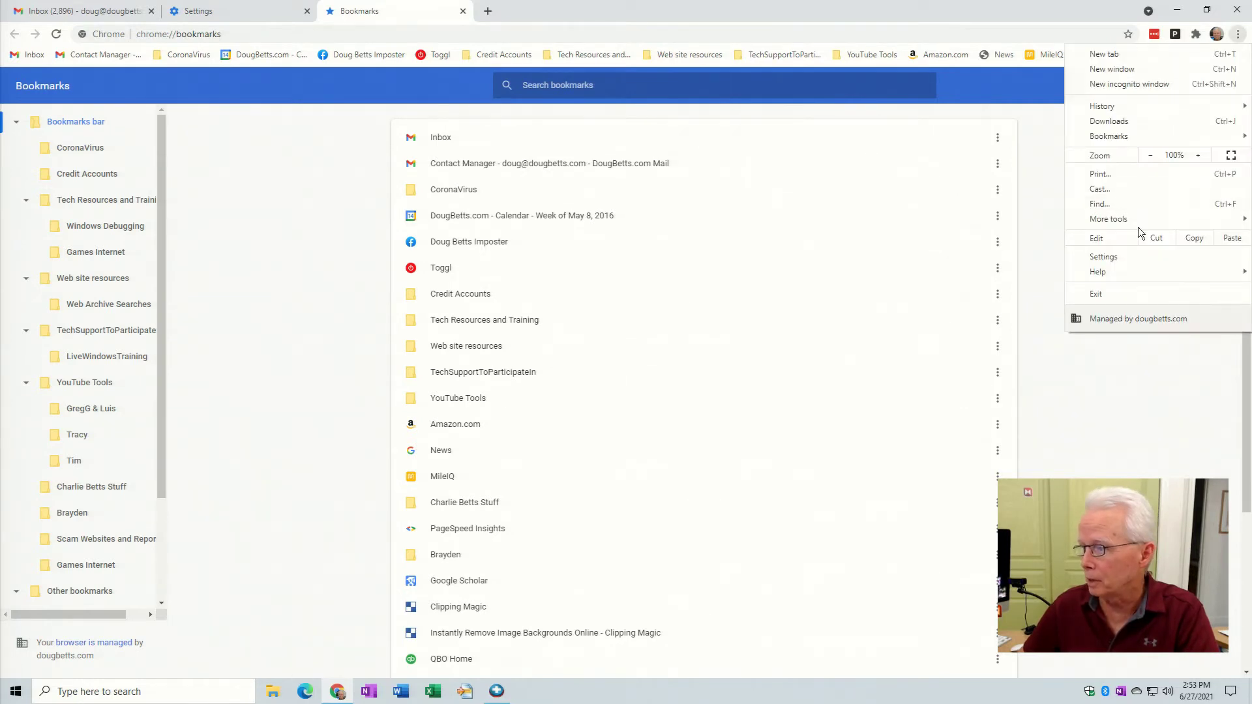
click(1132, 254)
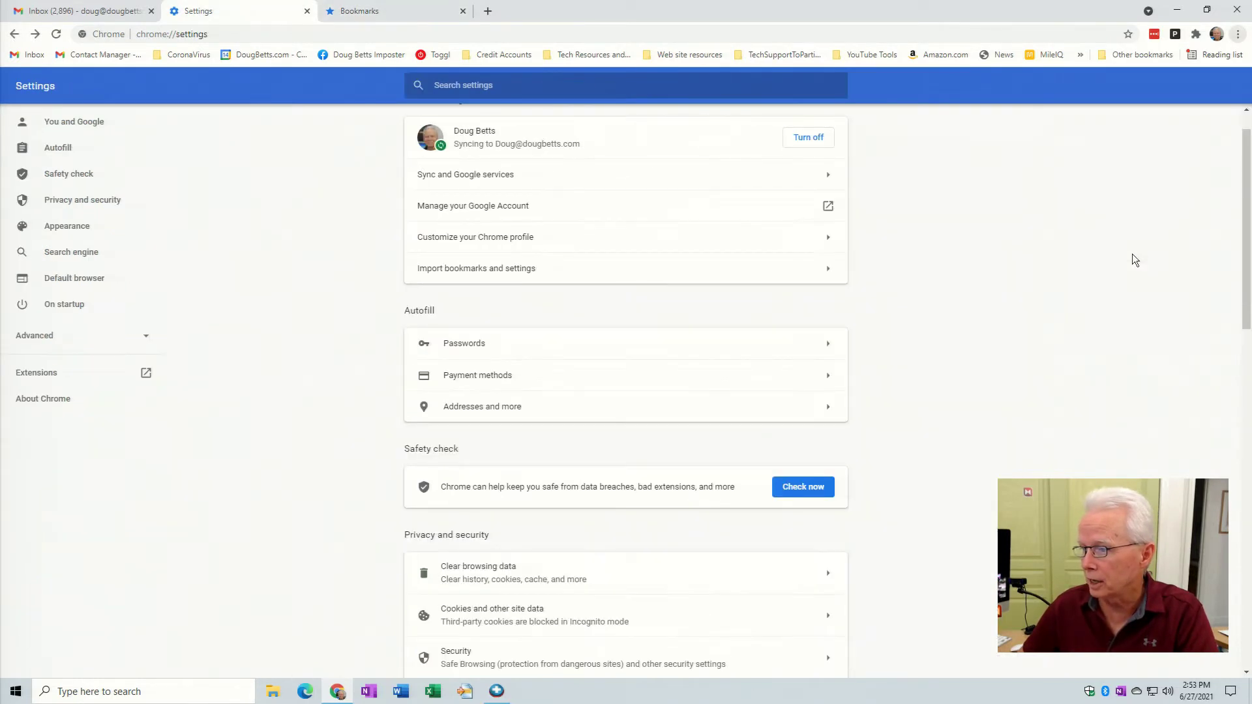
- Open Google Password Manager's settings and start exporting the saved passwords
click(767, 350)
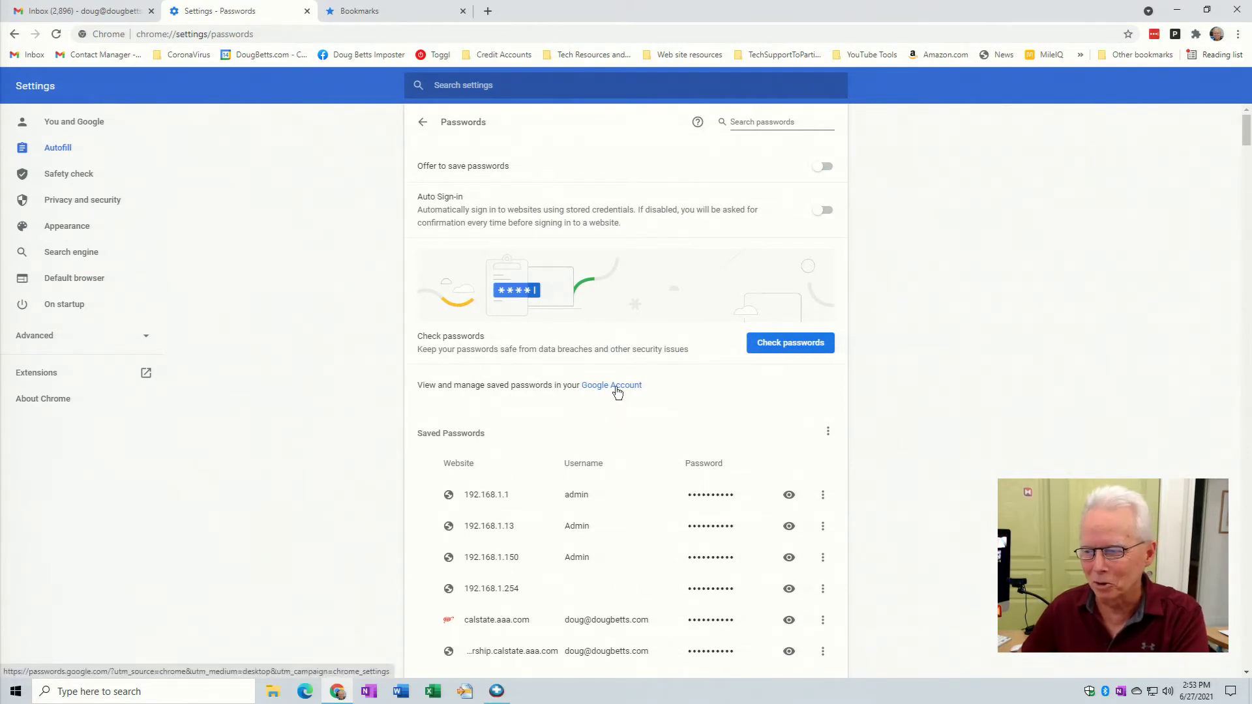
click(618, 387)
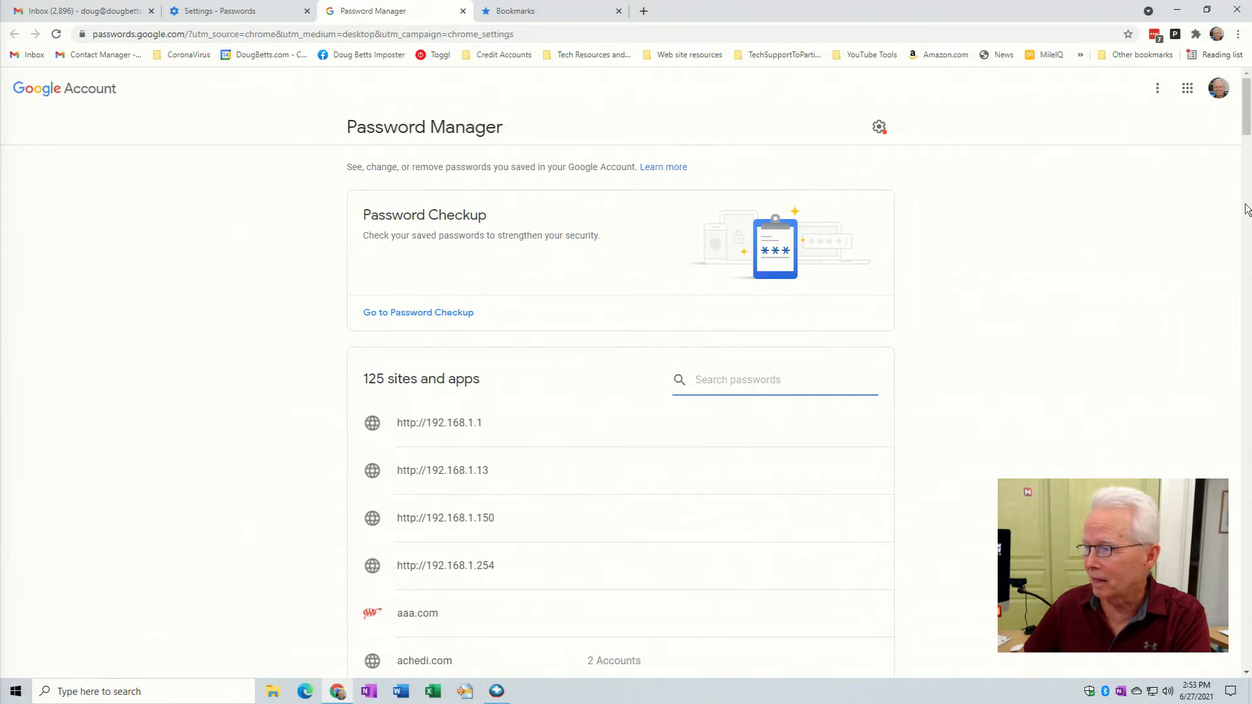
click(878, 128)
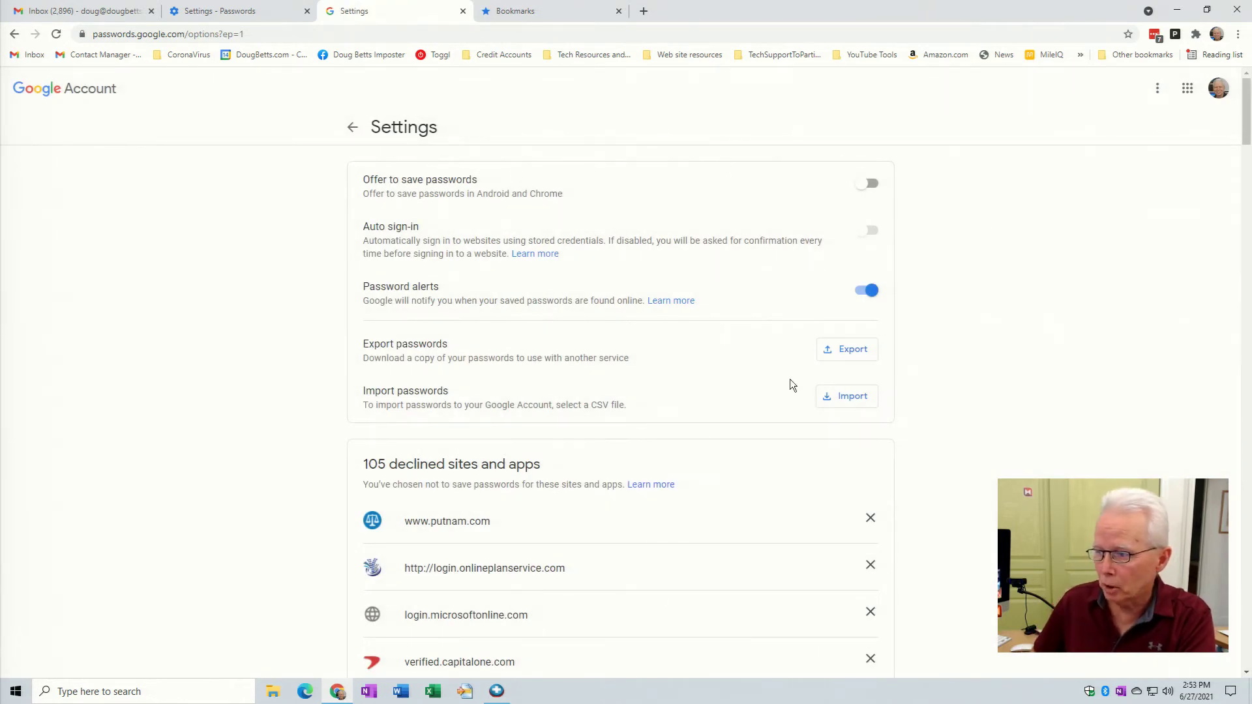
click(846, 350)
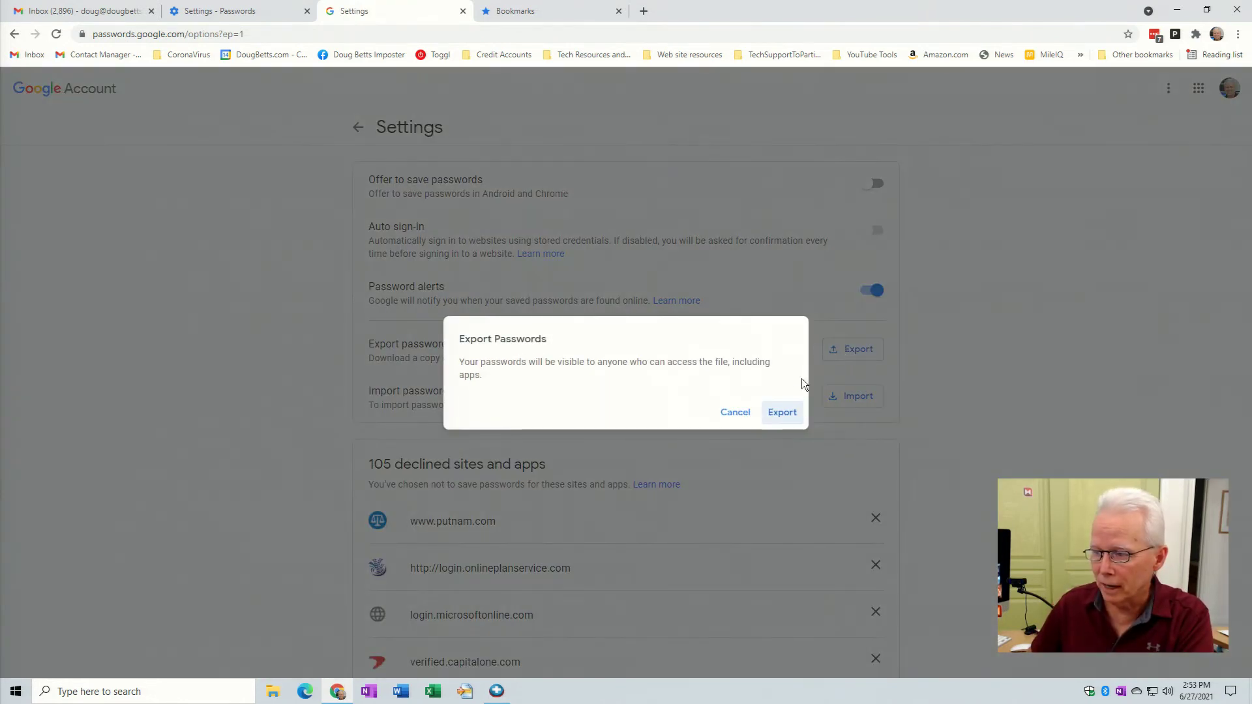
- Export passwords to Google Passwords.csv after verifying the account password, then abandon the CSV import
click(782, 413)
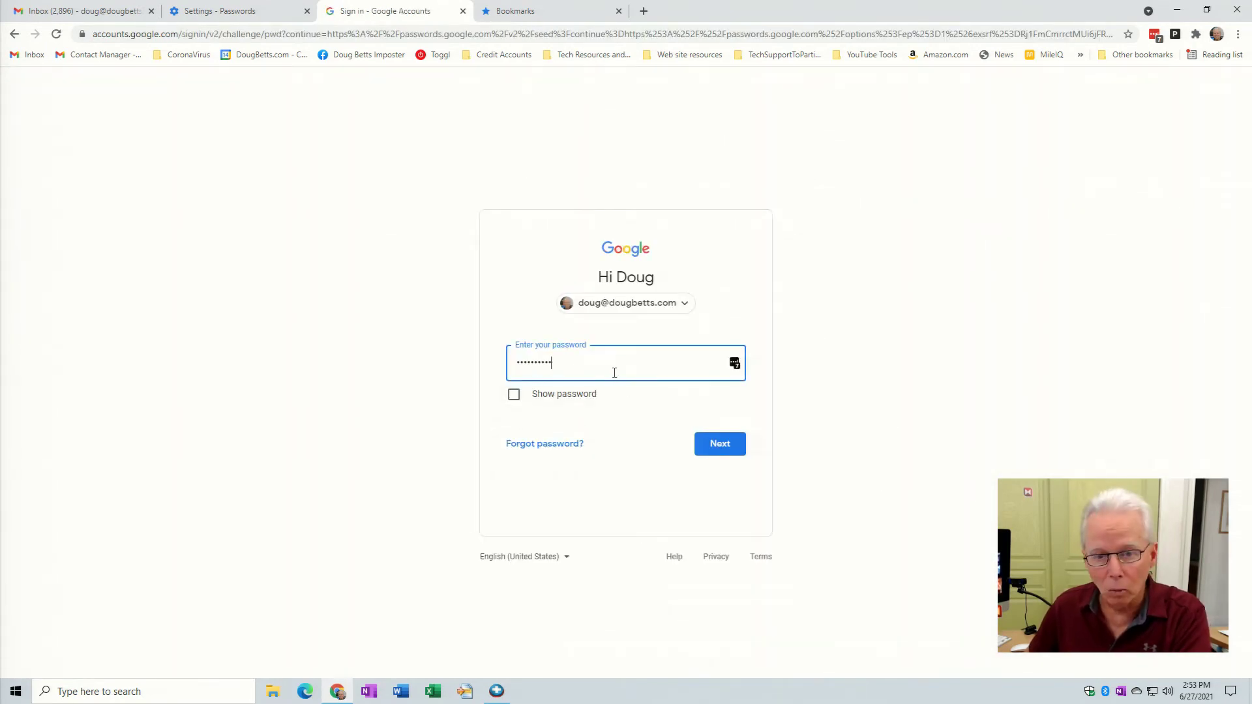
click(724, 443)
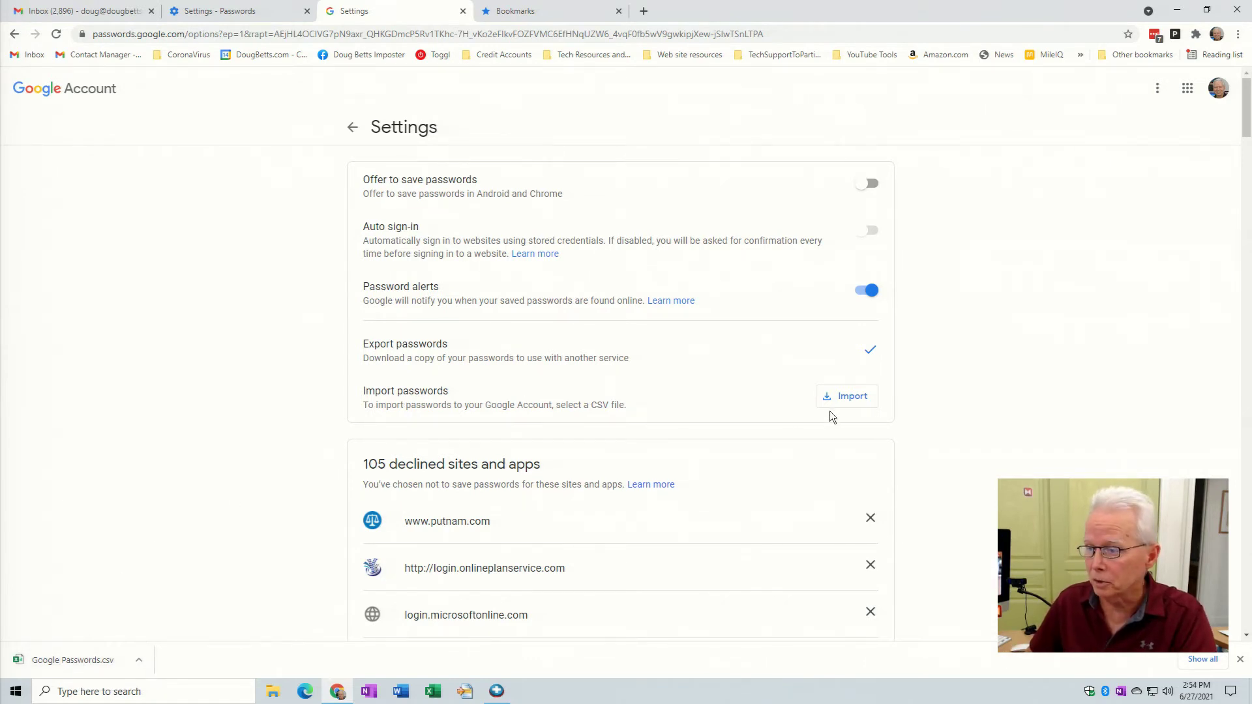
click(841, 397)
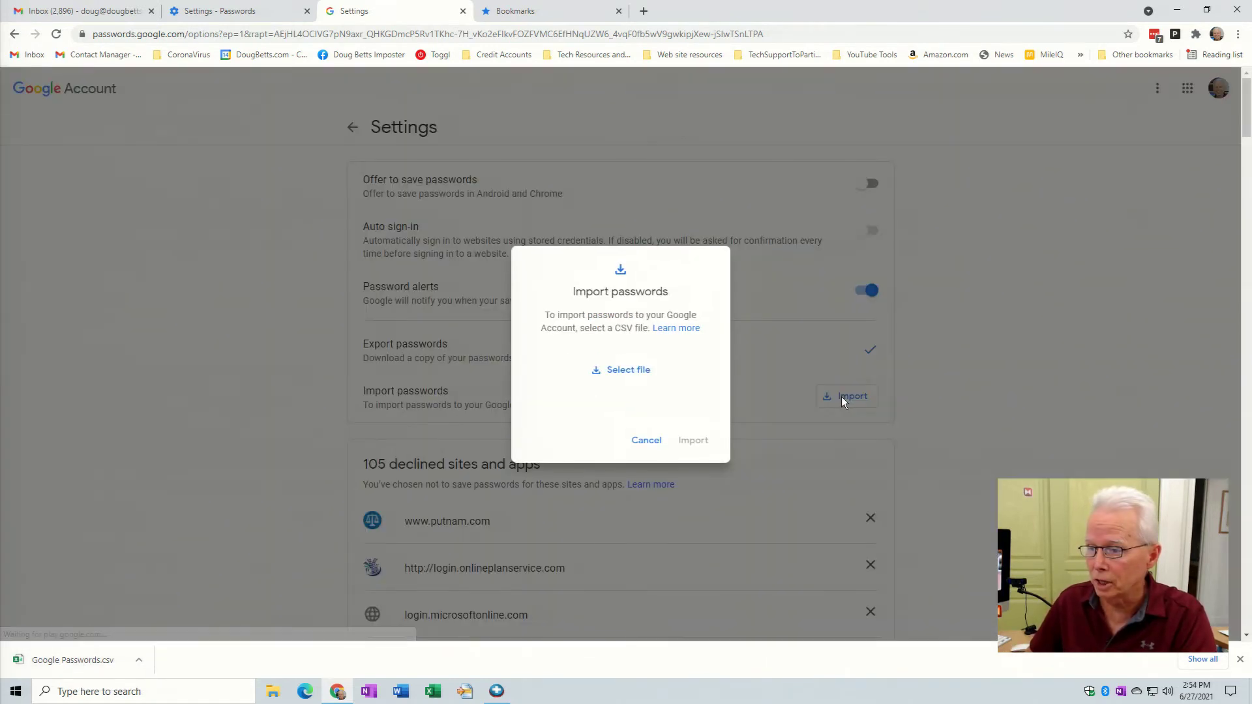
click(634, 381)
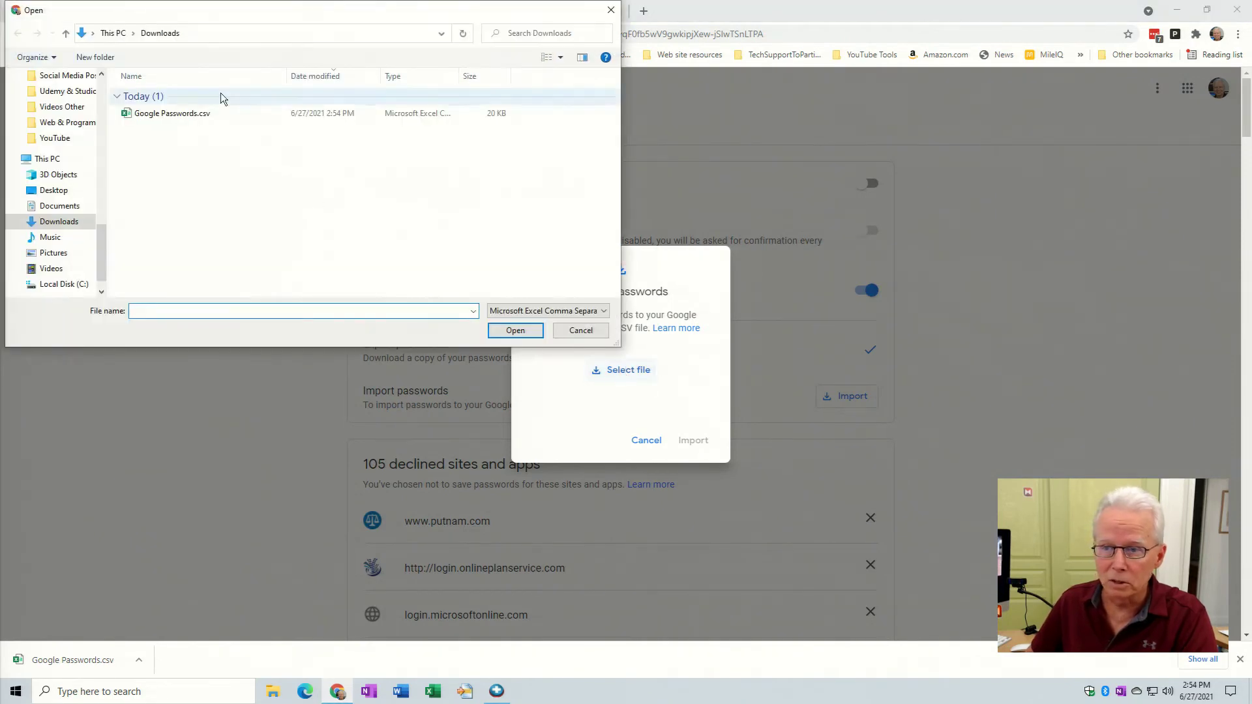
click(573, 331)
click(642, 440)
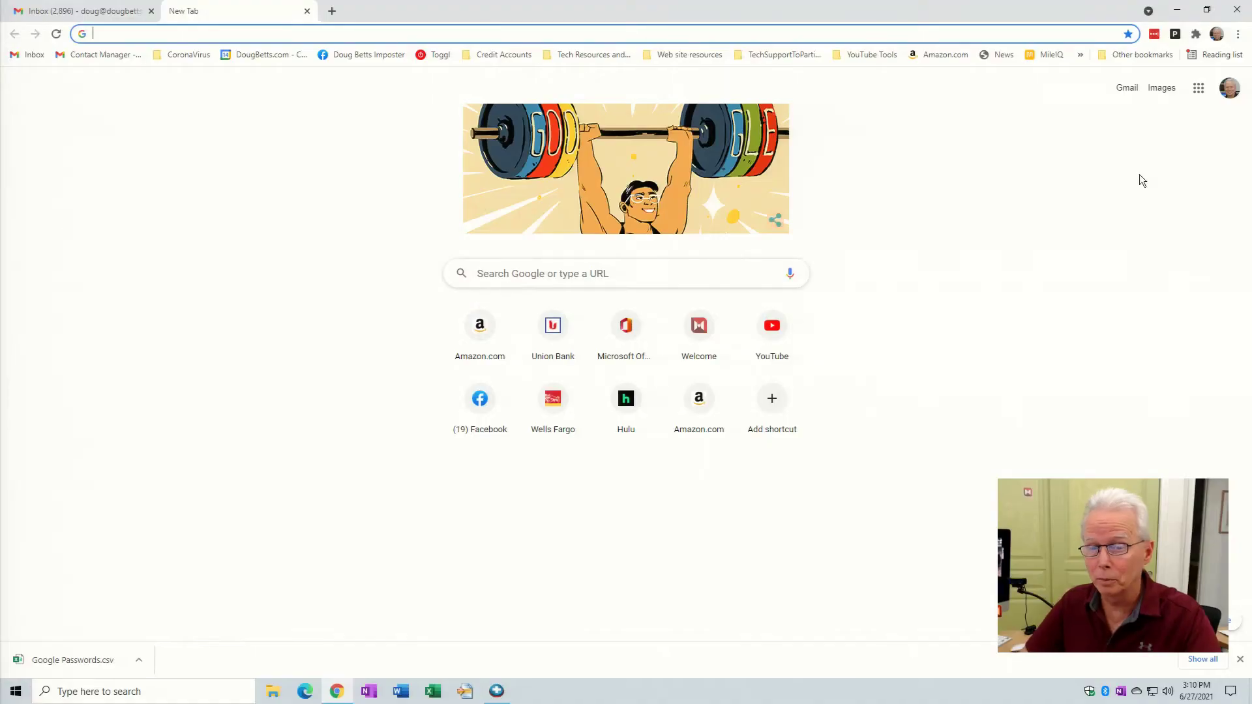
- Add a new profile named for the user's Yahoo account, keeping the desktop shortcut option
click(1217, 34)
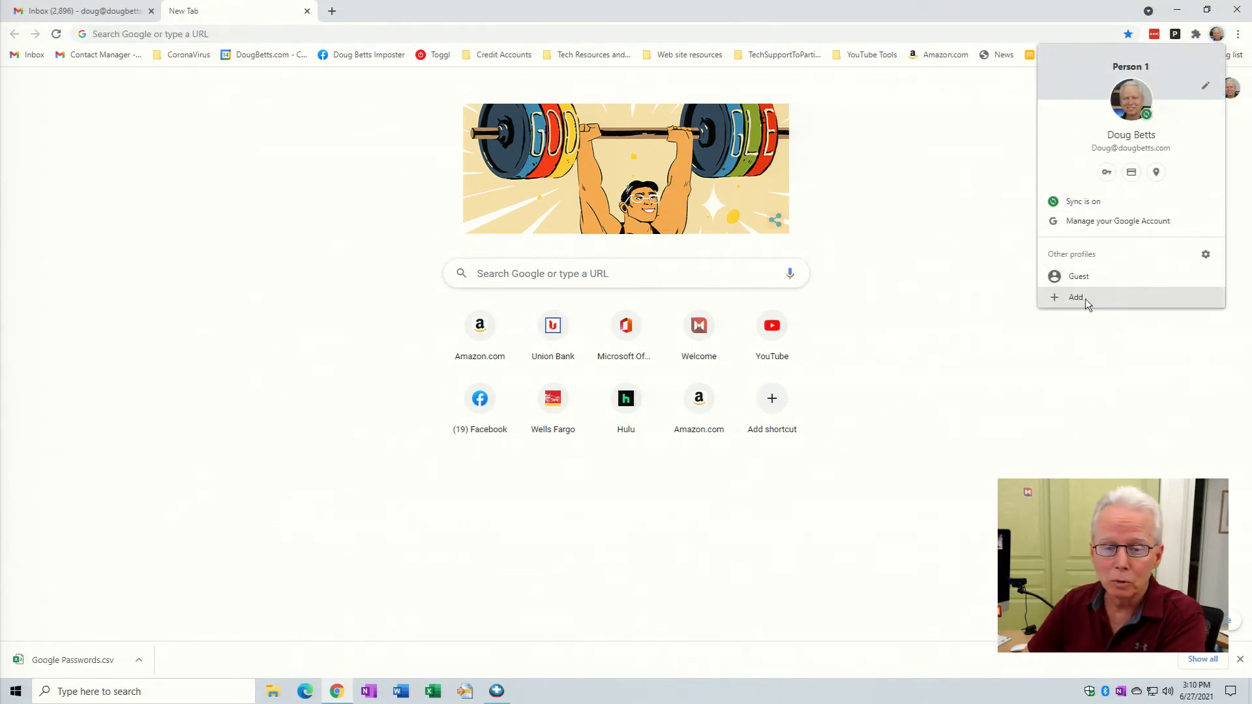
click(1085, 299)
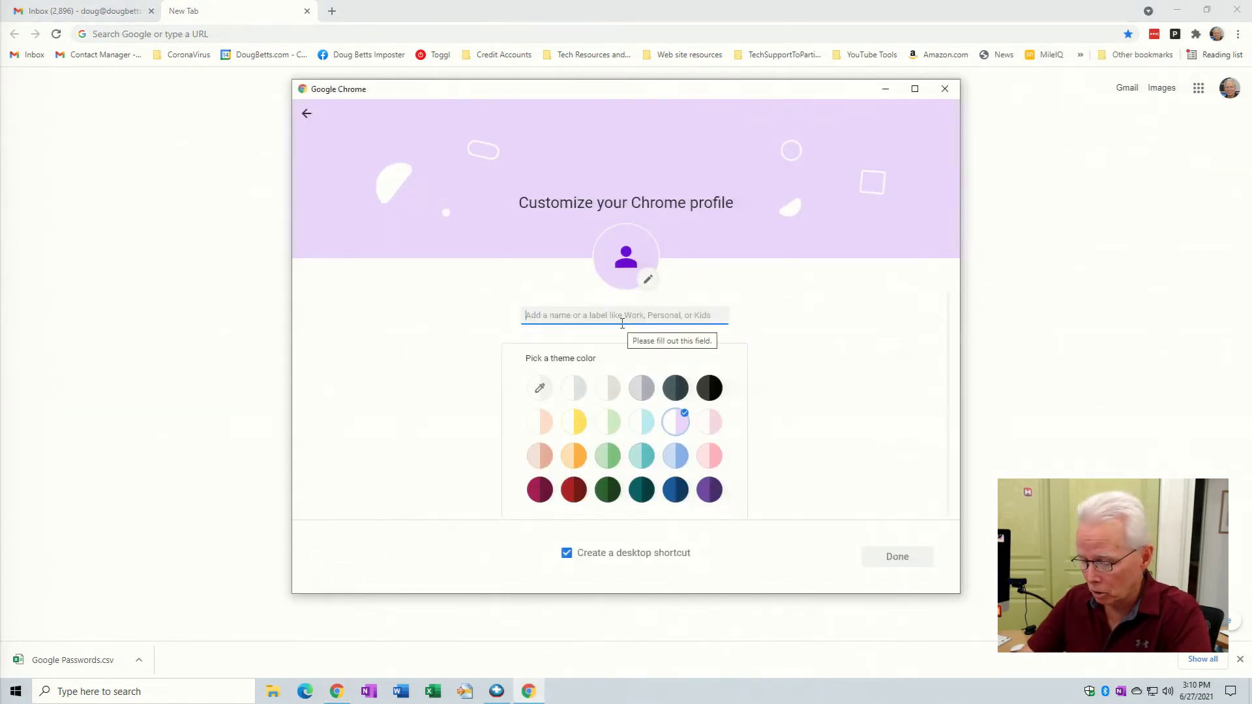
text(Doug)
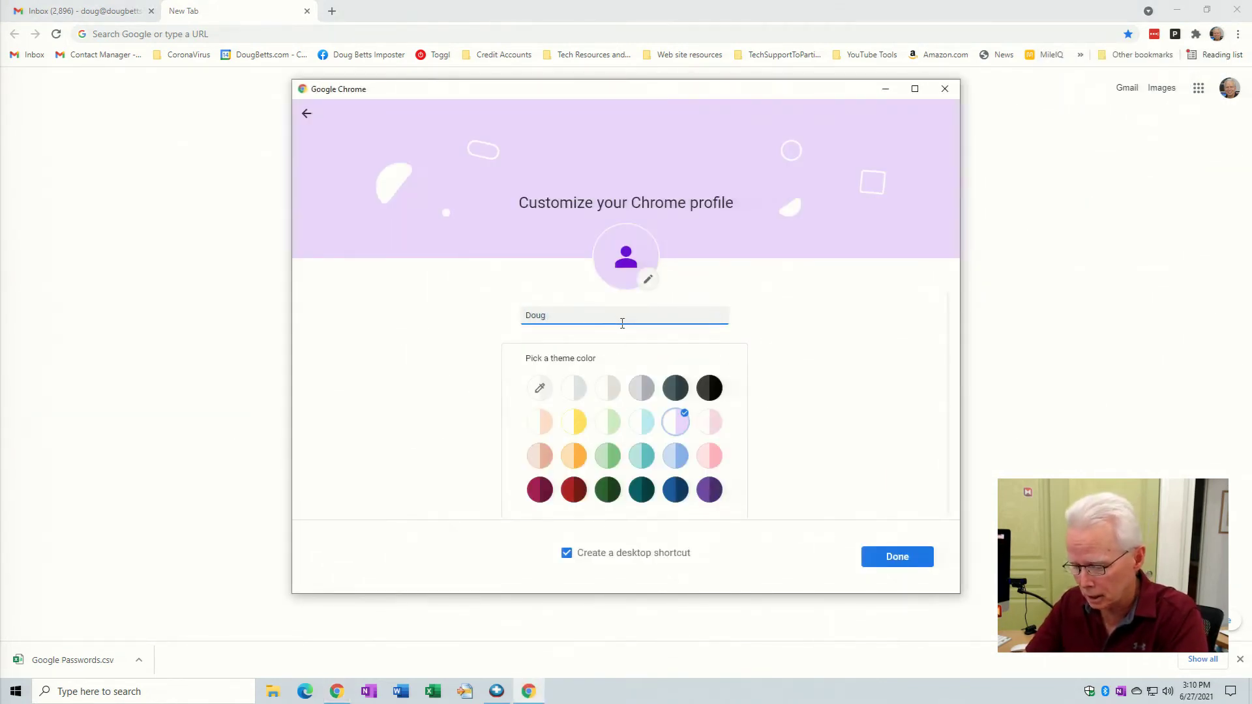
text( at Yahh)
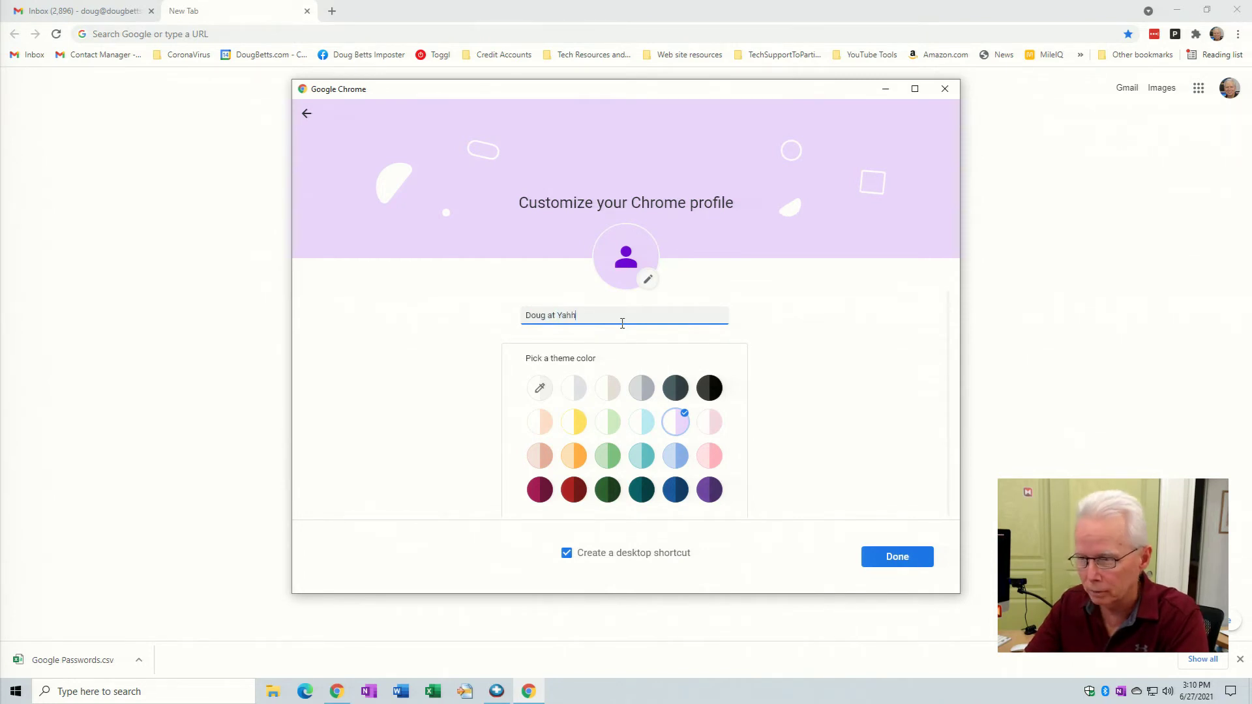
key(BackSpace)
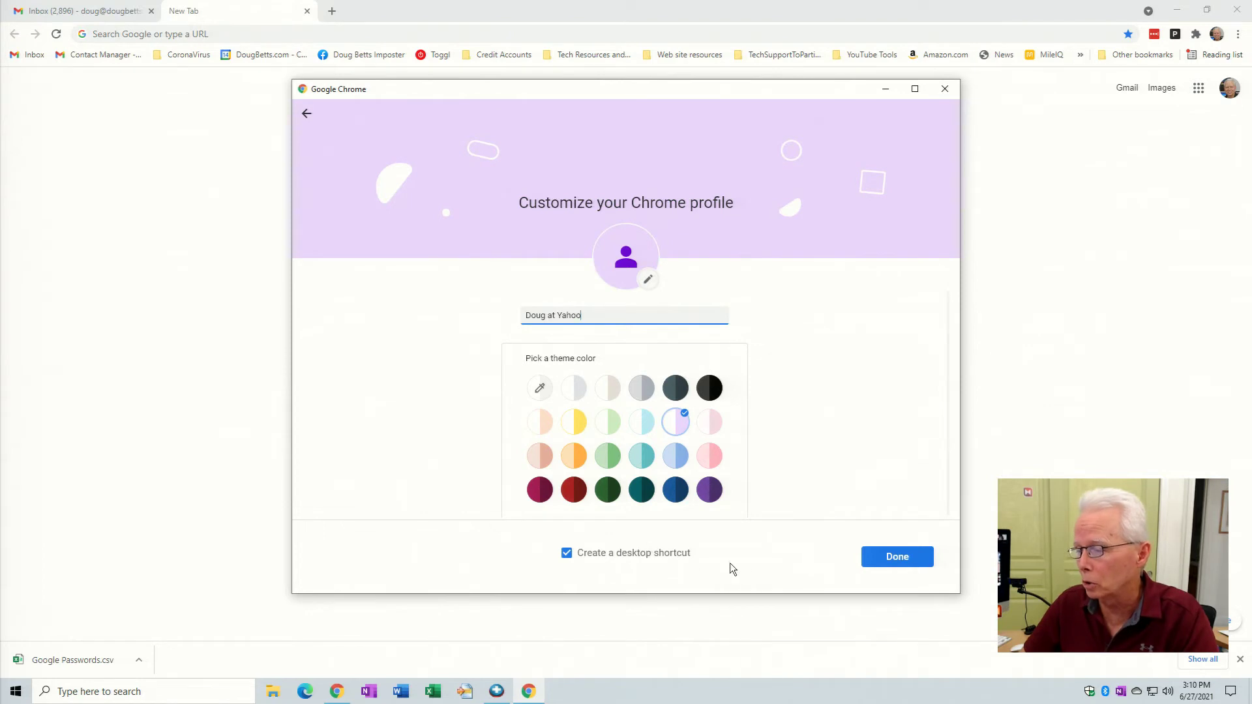
click(888, 556)
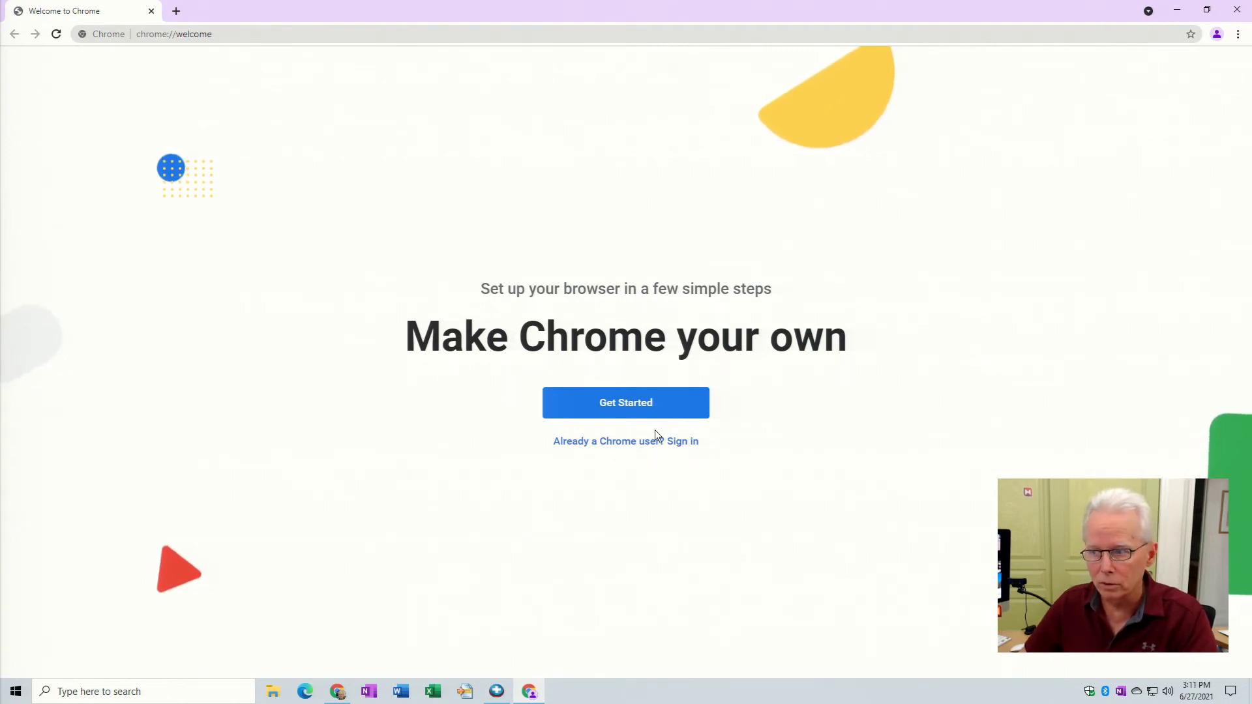
- Keep the Gmail, YouTube and Maps bookmarks and choose the Earth background
click(634, 410)
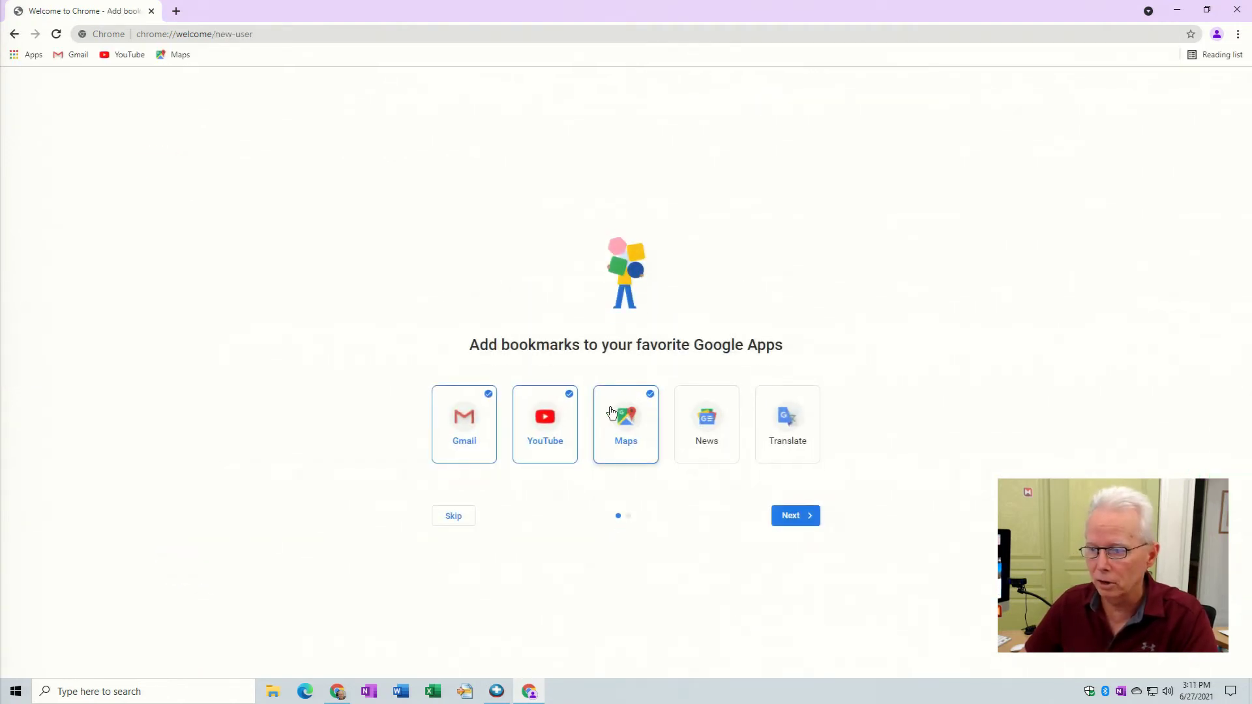
click(791, 519)
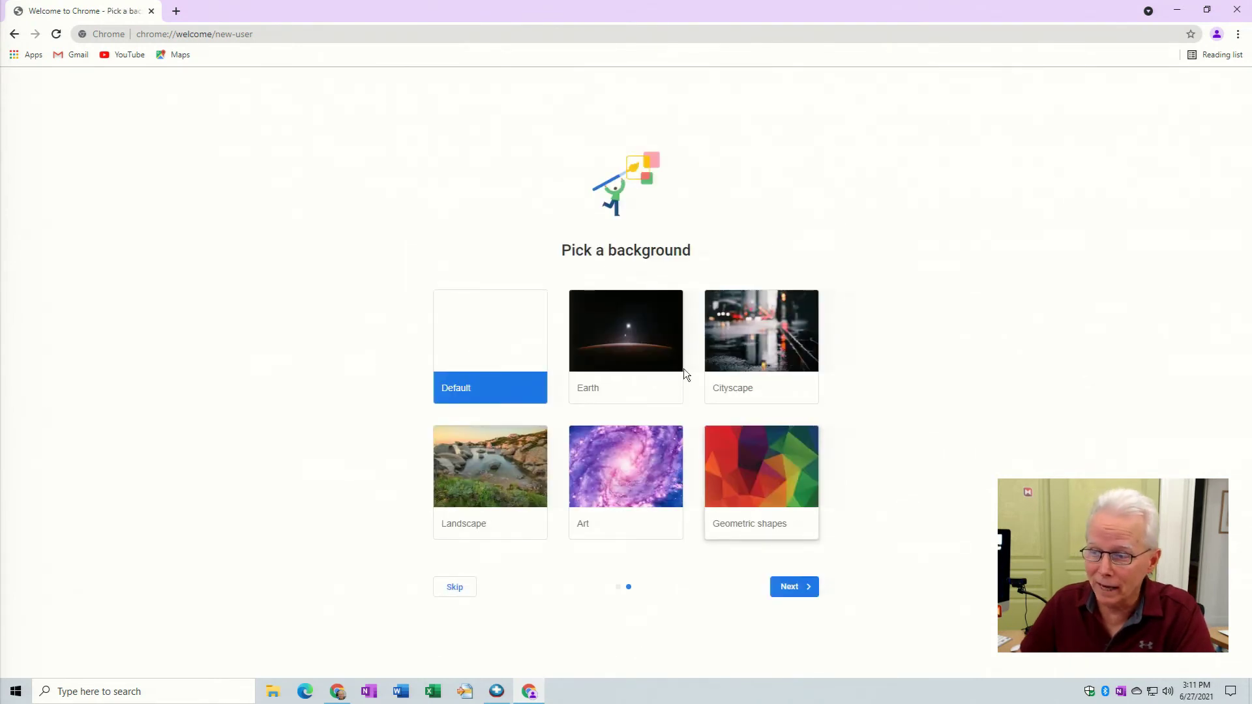
click(642, 343)
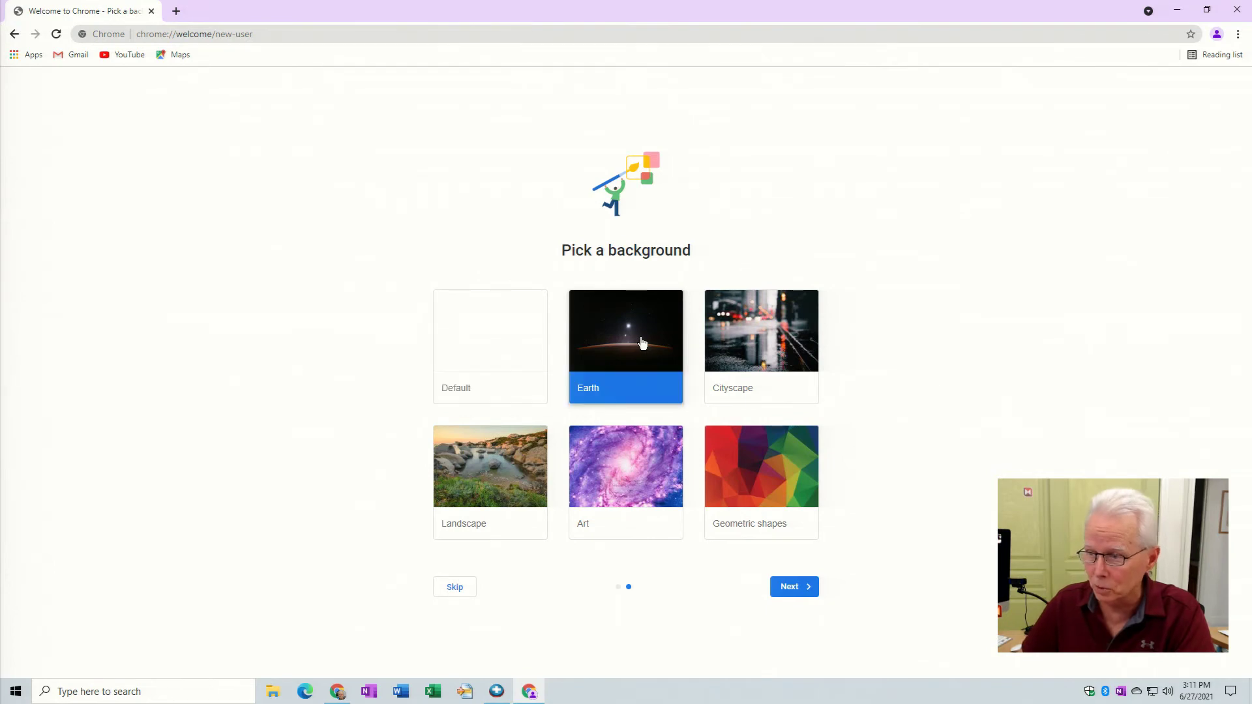
click(795, 587)
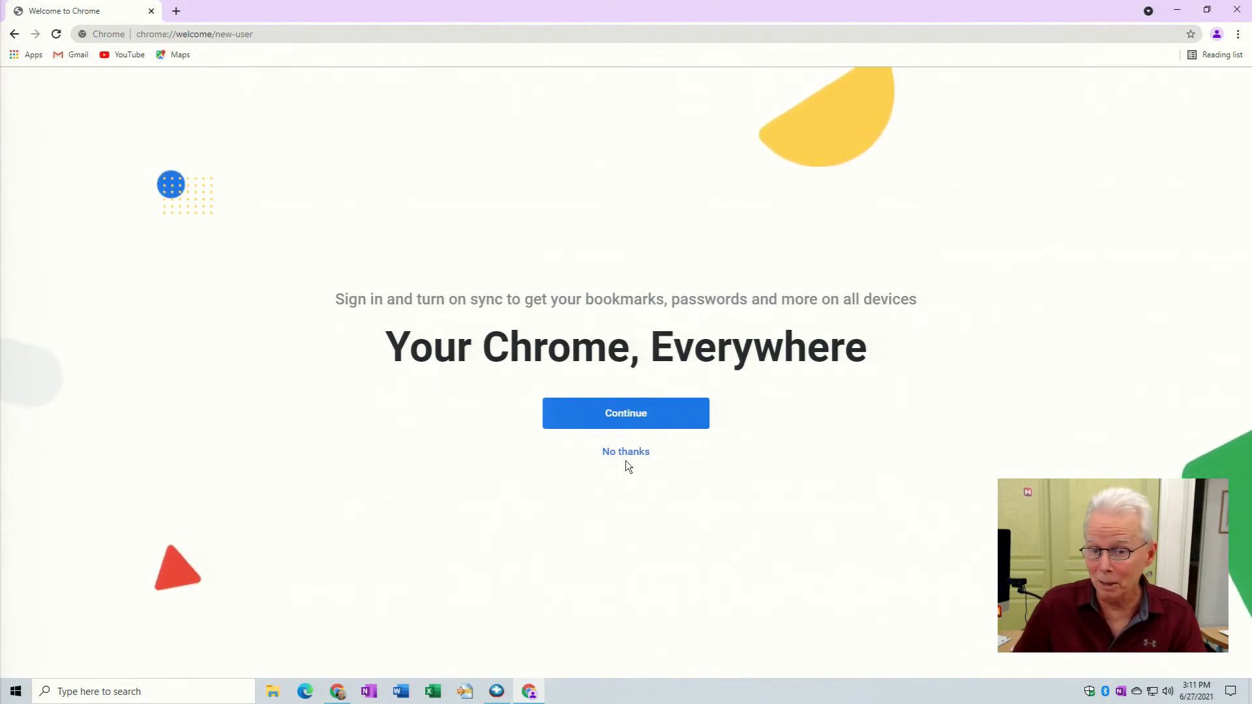
- Begin sync sign-in and submit the account e-mail address and password
click(641, 417)
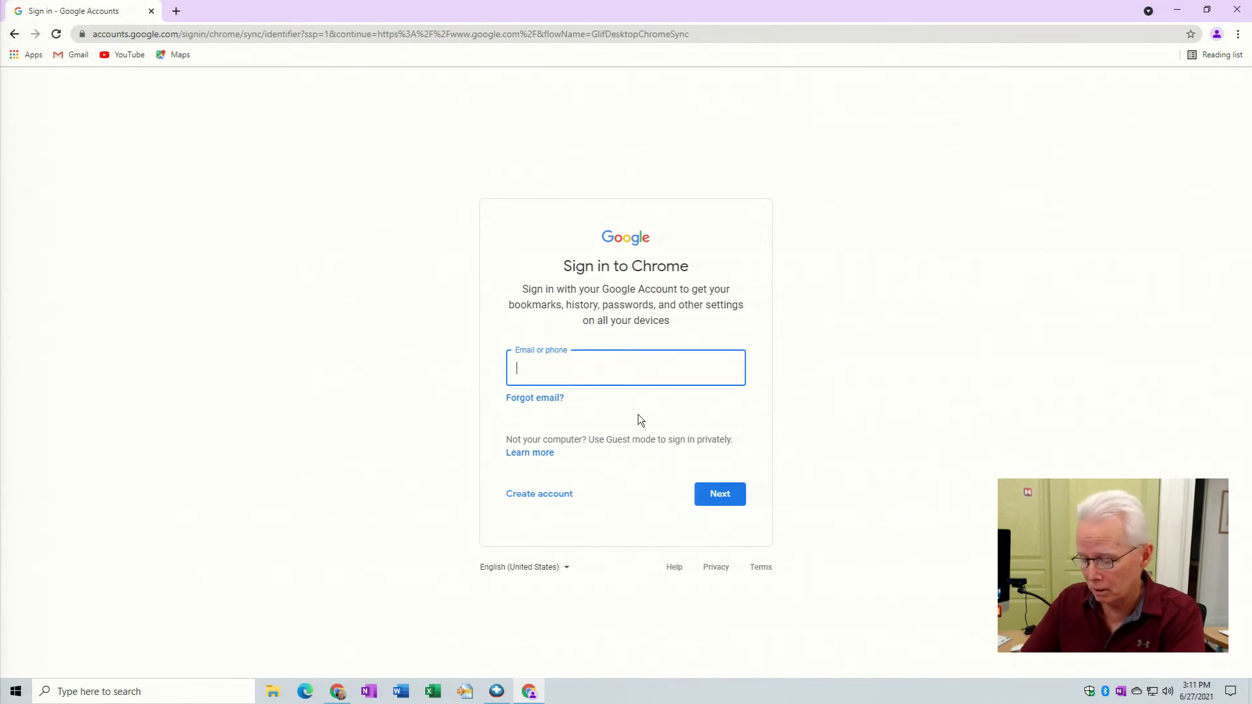
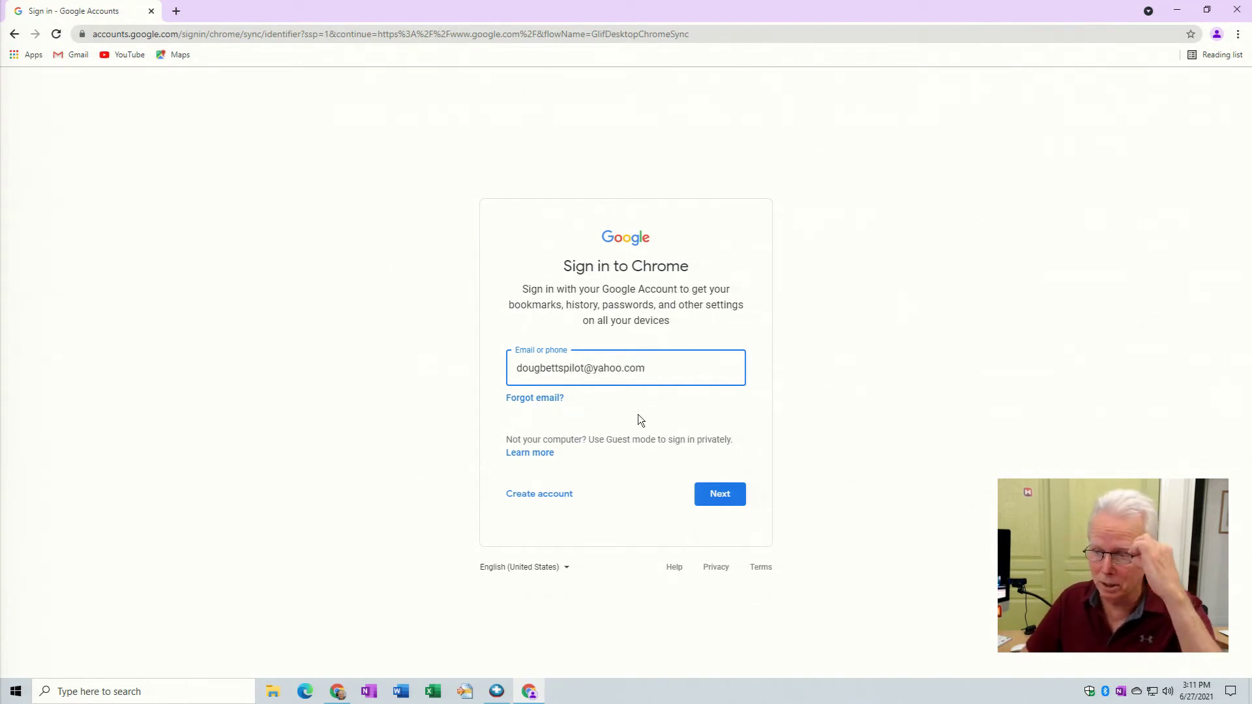
click(724, 501)
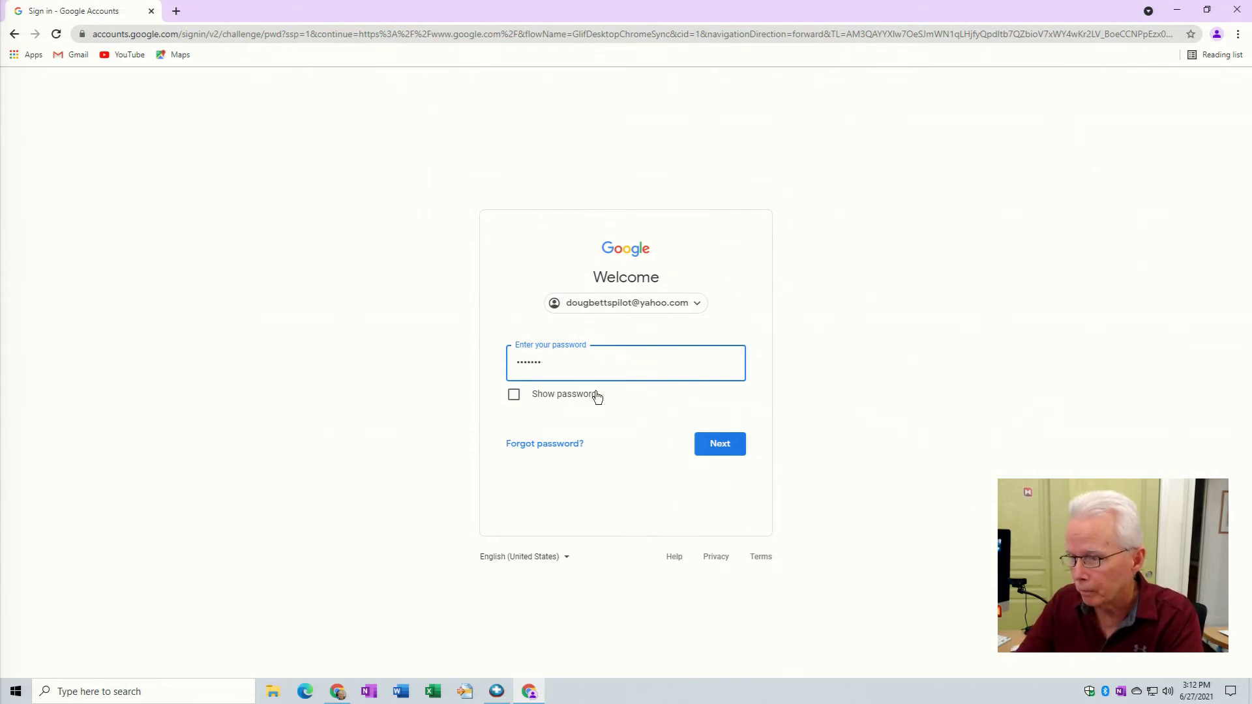
click(735, 443)
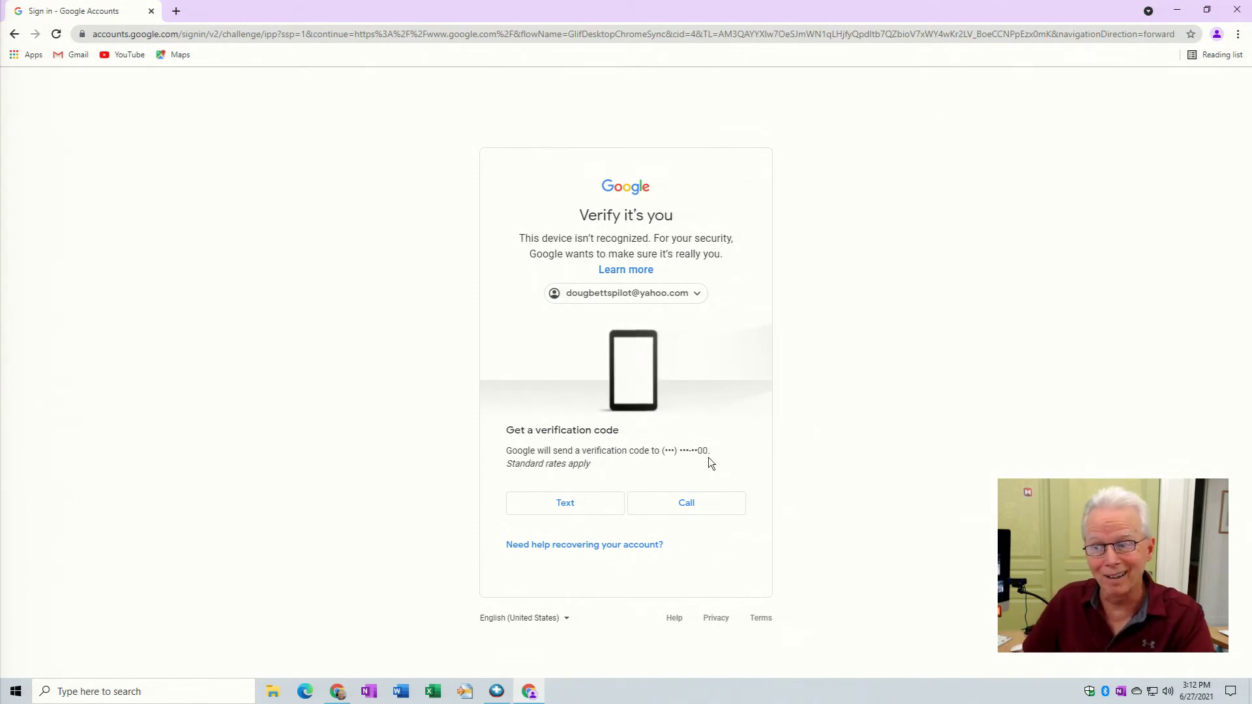
- Request the verification code by text and submit the six-digit code
click(585, 502)
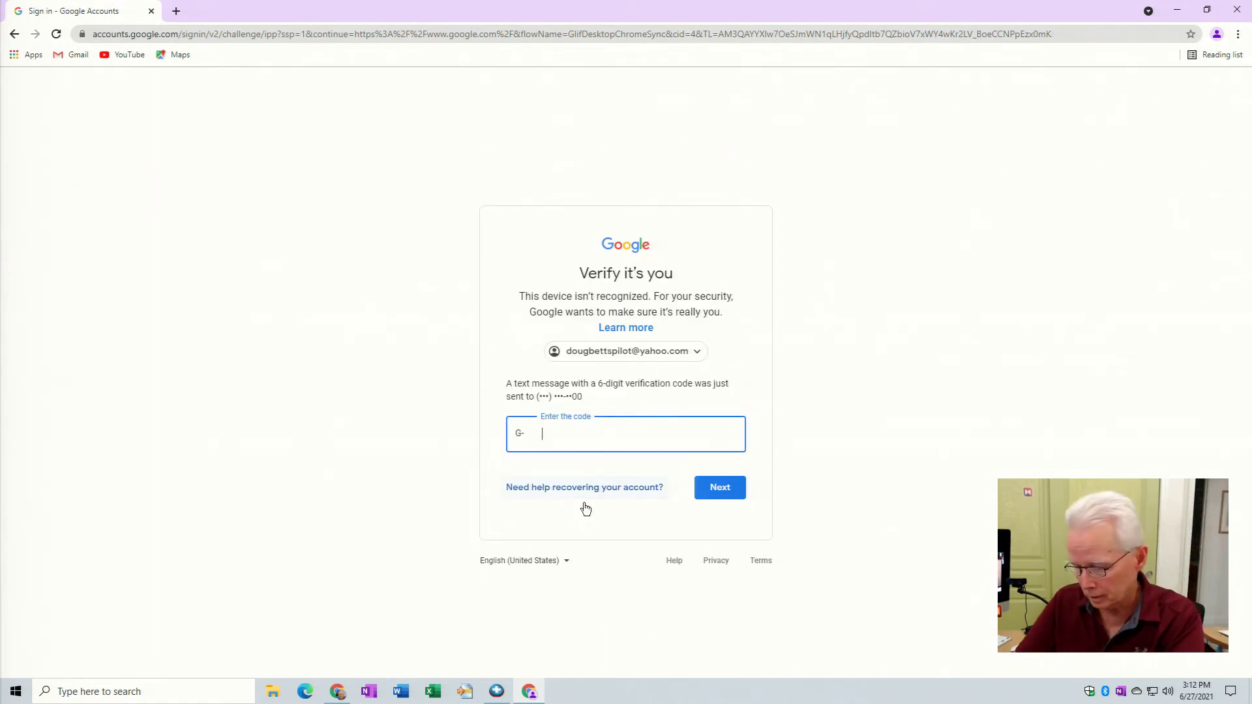
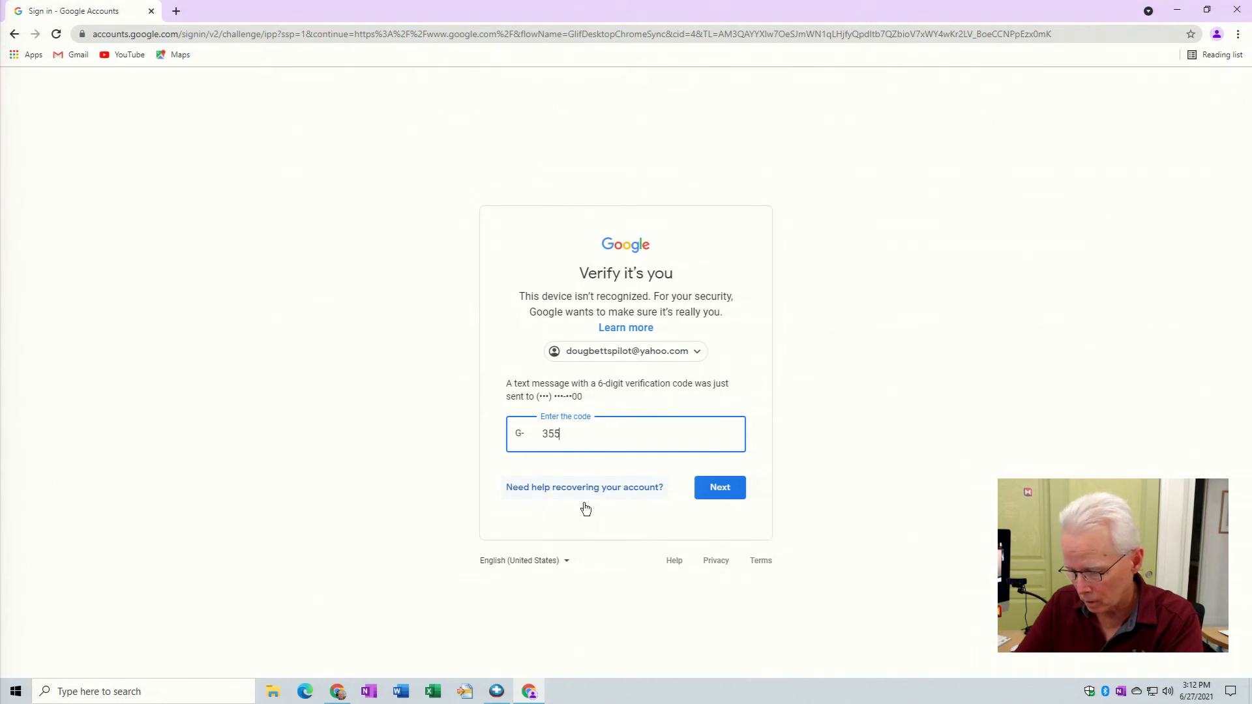
key(Return)
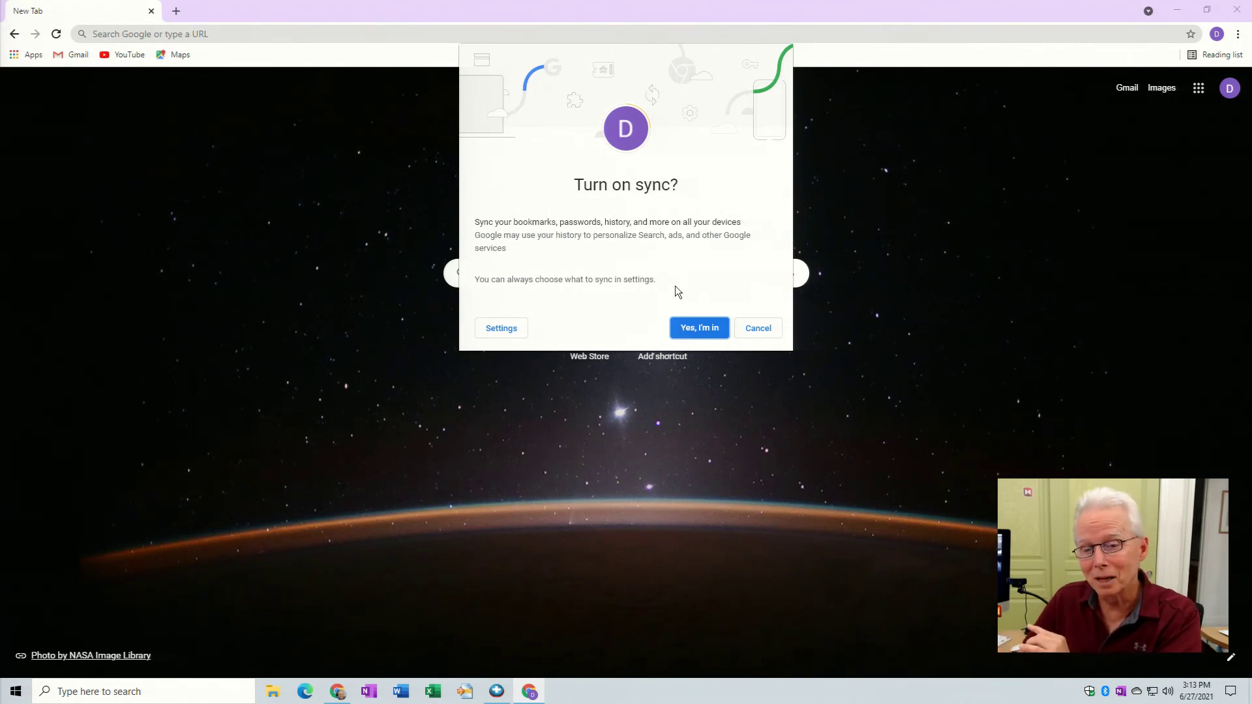
- Accept turning on sync, then open the saved passwords settings from the profile menu
click(700, 327)
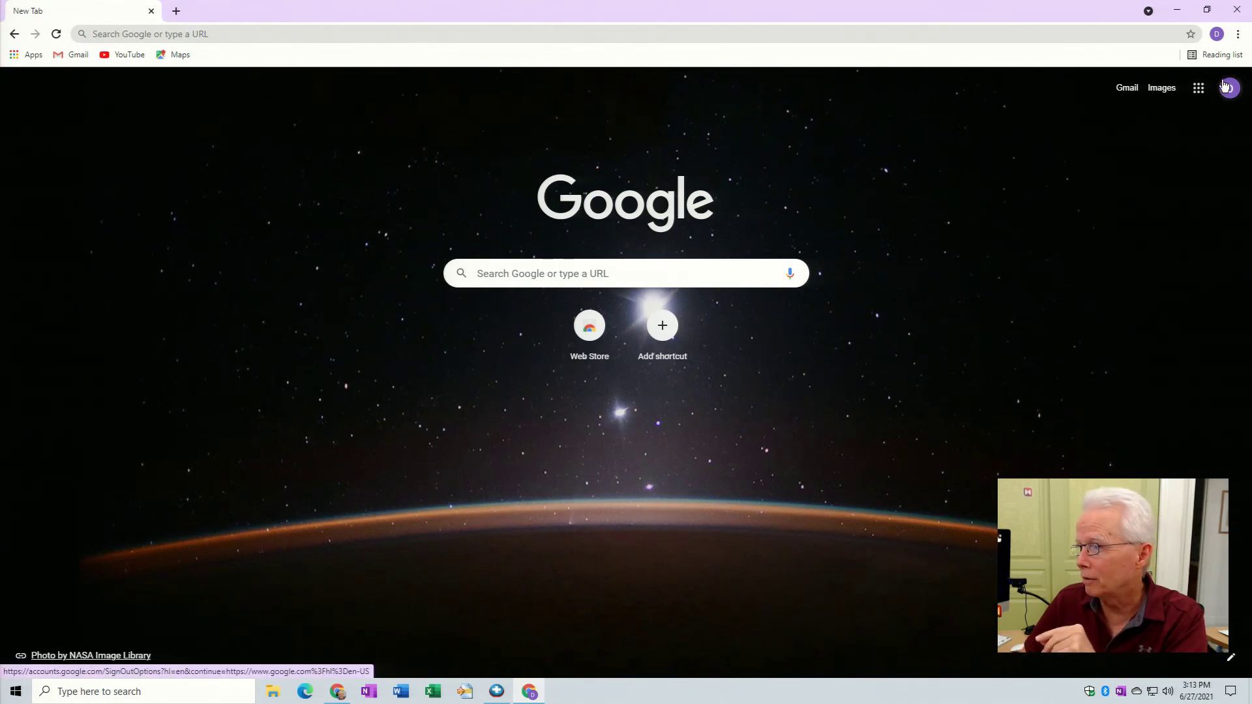
click(1238, 34)
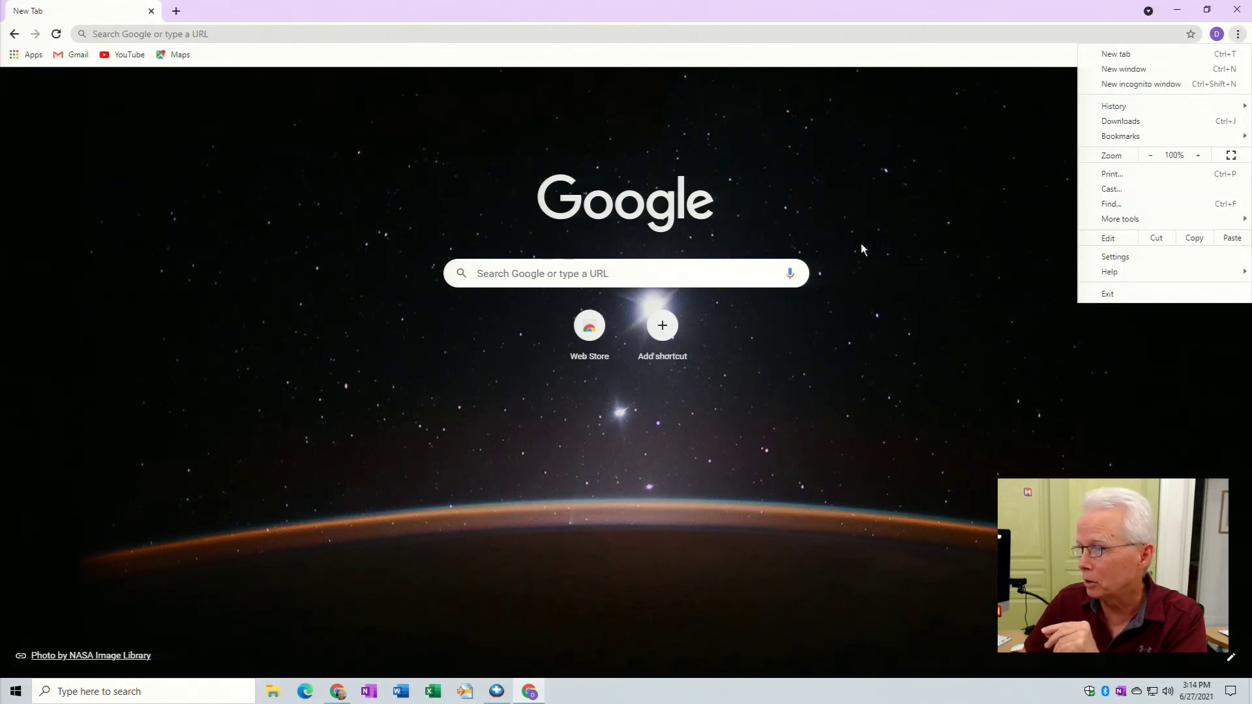
click(861, 245)
click(1218, 35)
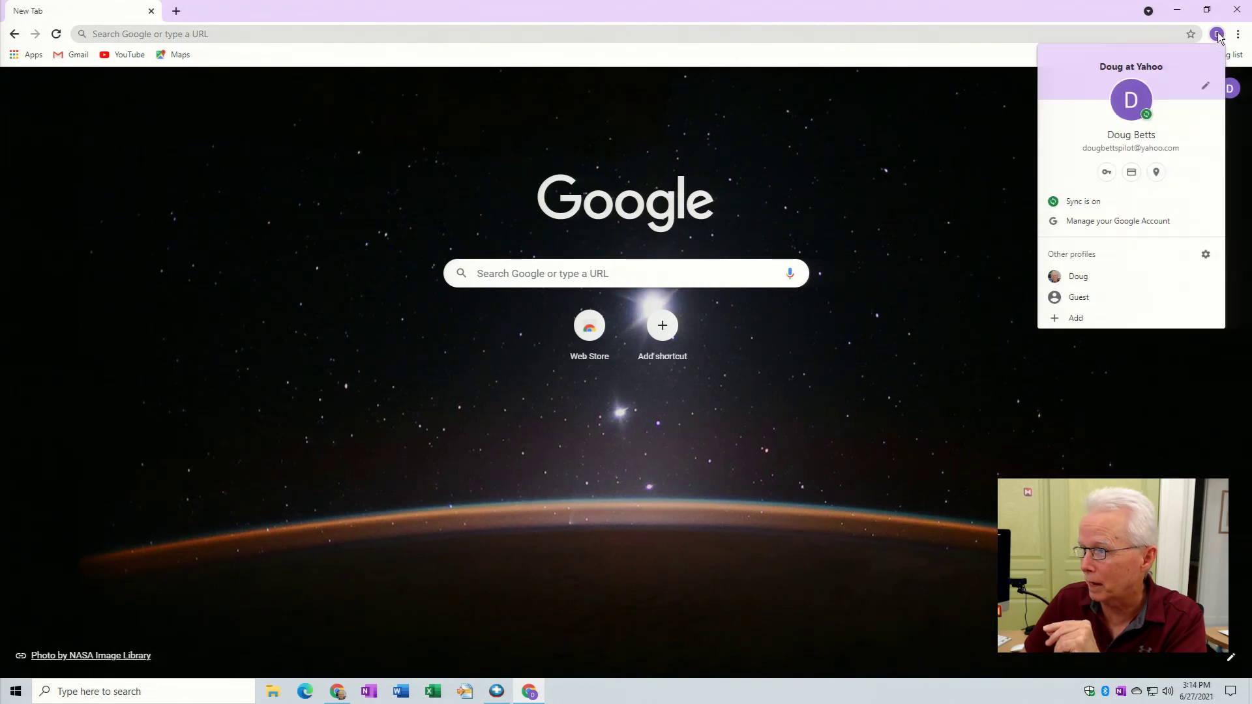
click(1106, 173)
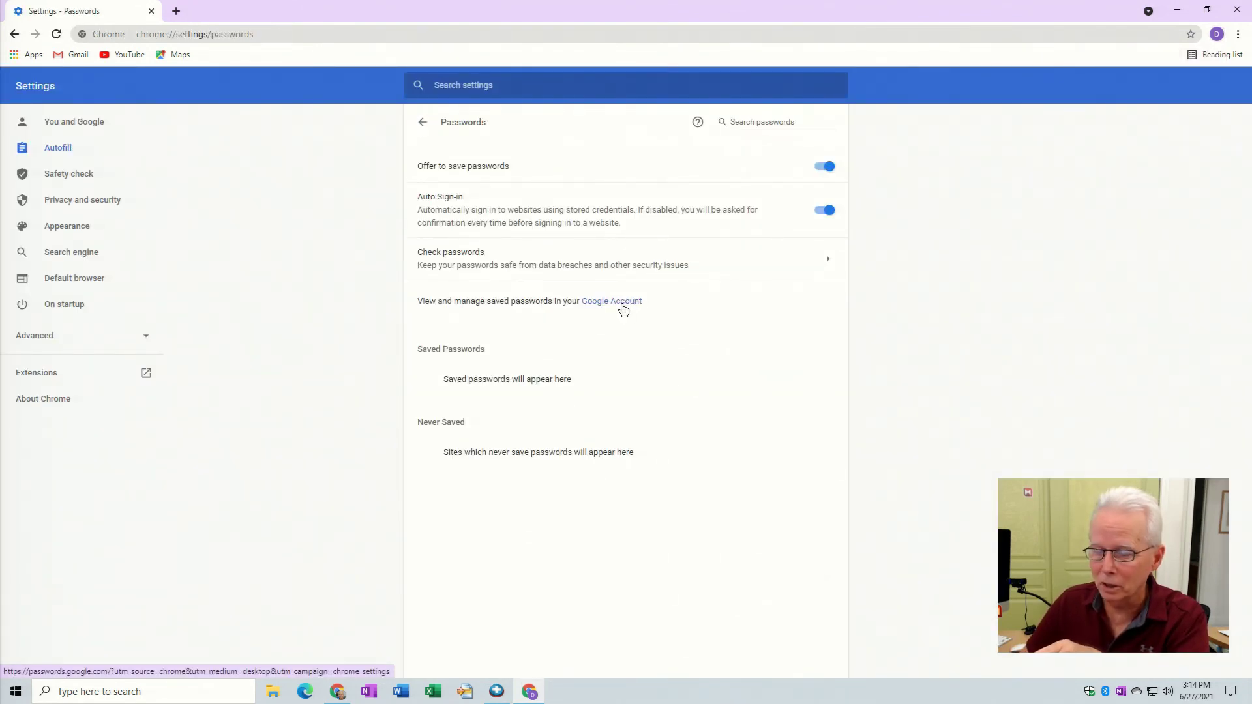
- Open the Google Account's Password Manager from the Passwords page and go to its settings
click(623, 307)
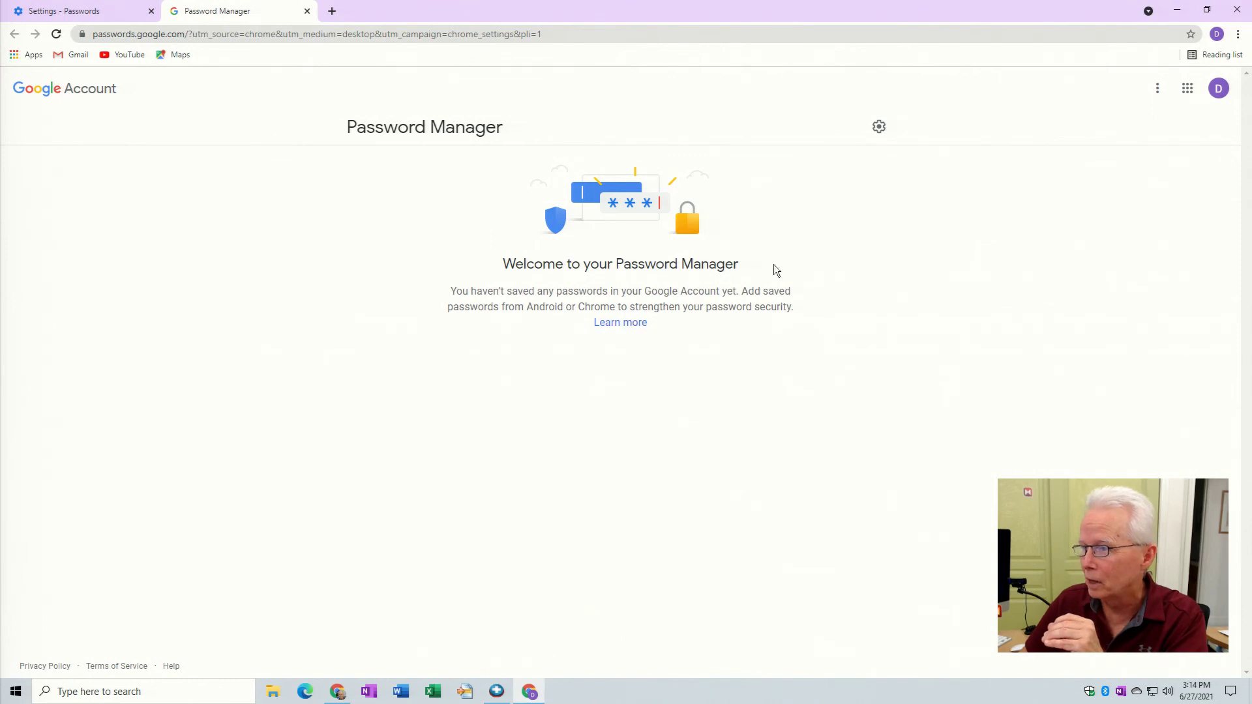
click(879, 127)
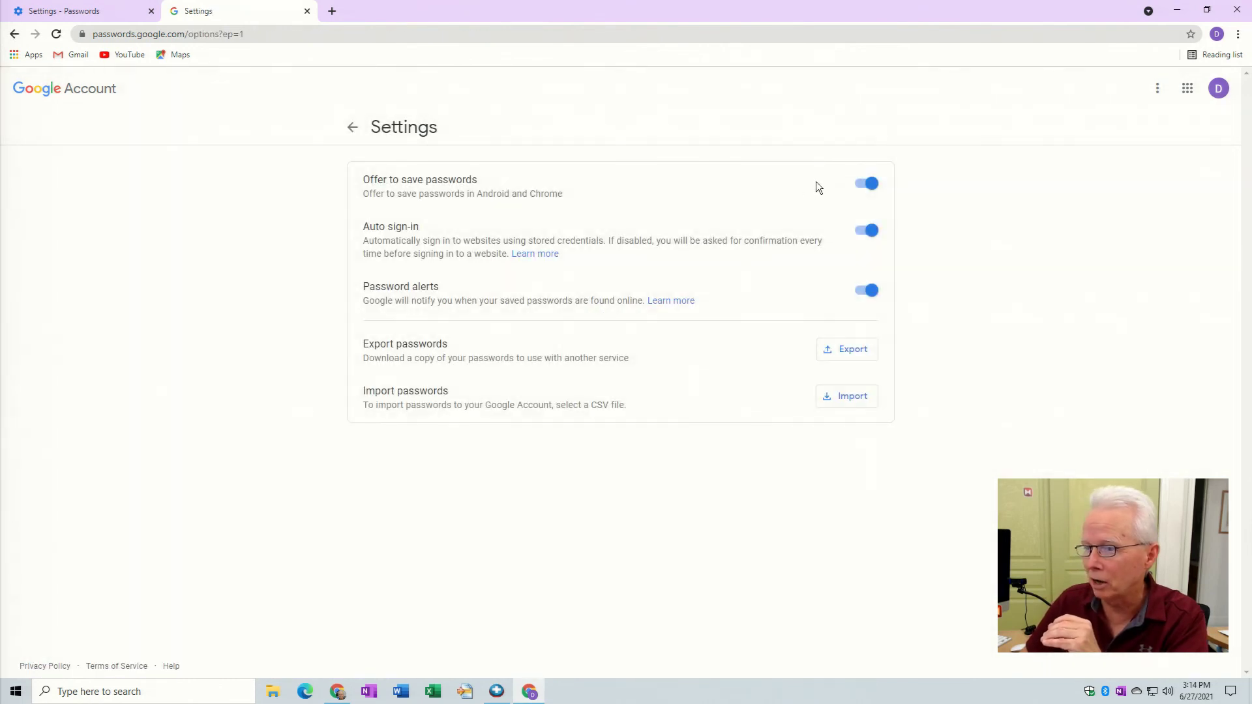
- Import Google Passwords.csv from the Downloads folder into Google Password Manager, adding 210 passwords
click(854, 399)
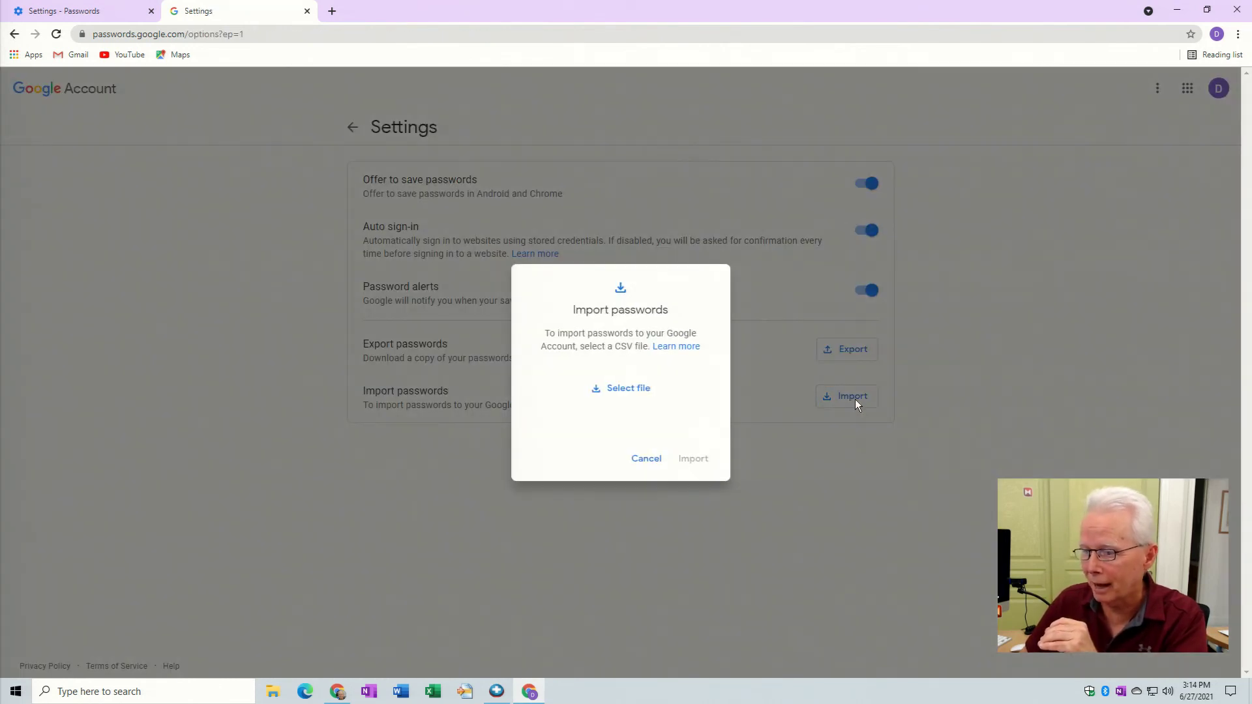
click(632, 395)
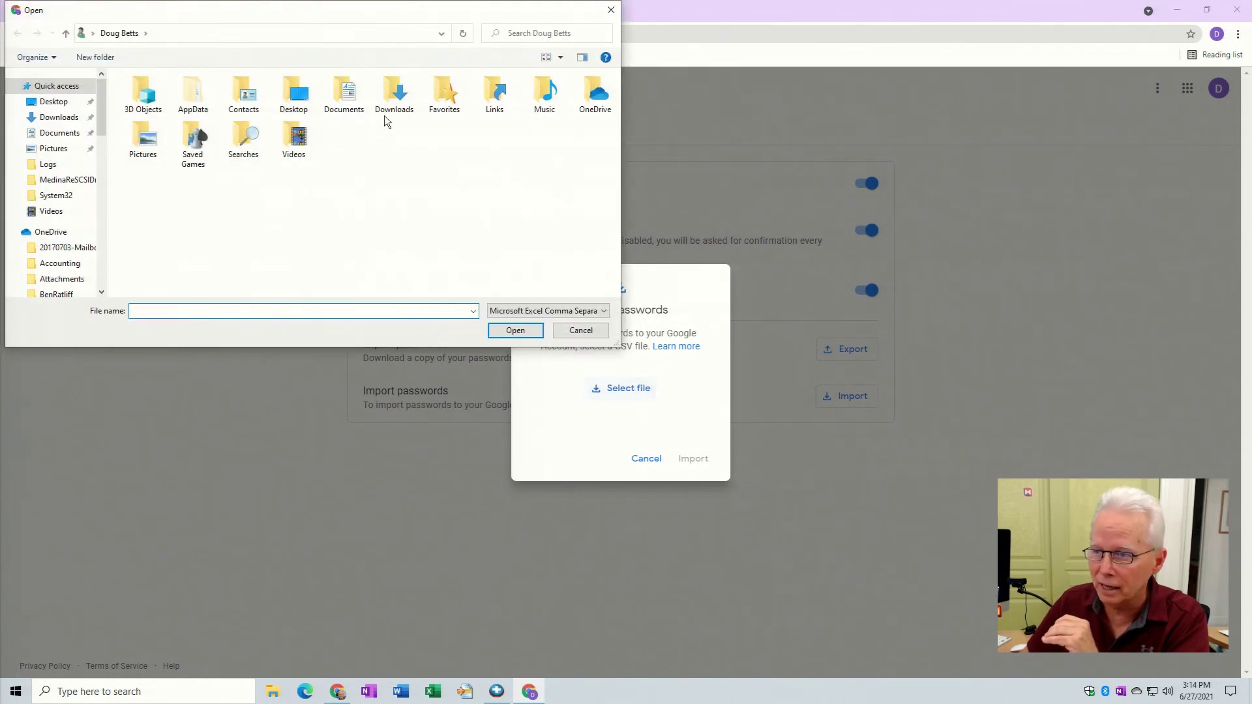
double_click(394, 96)
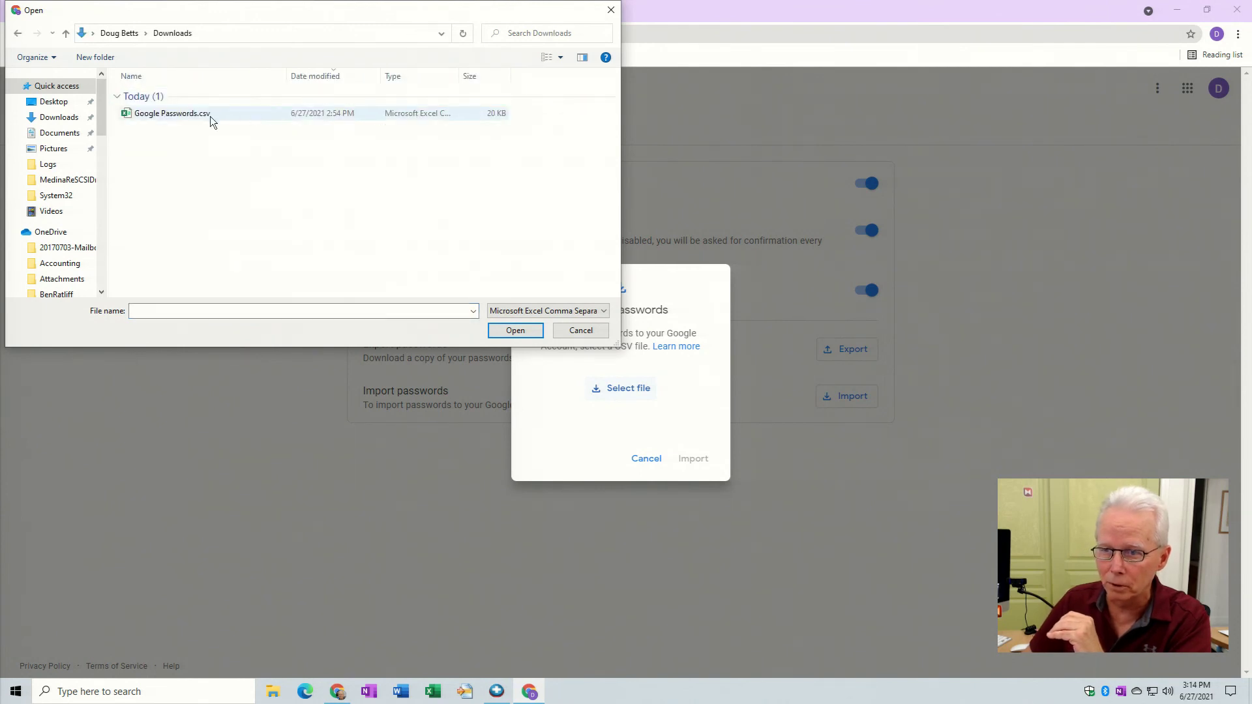
click(197, 115)
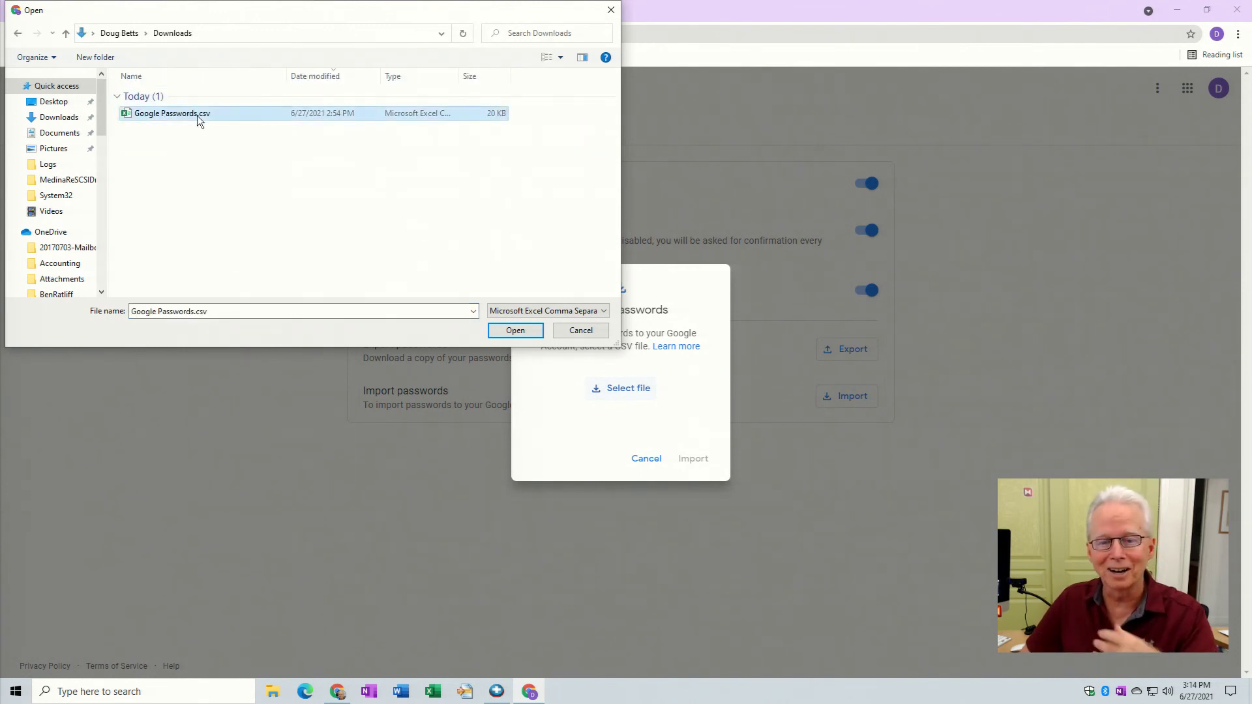
click(514, 331)
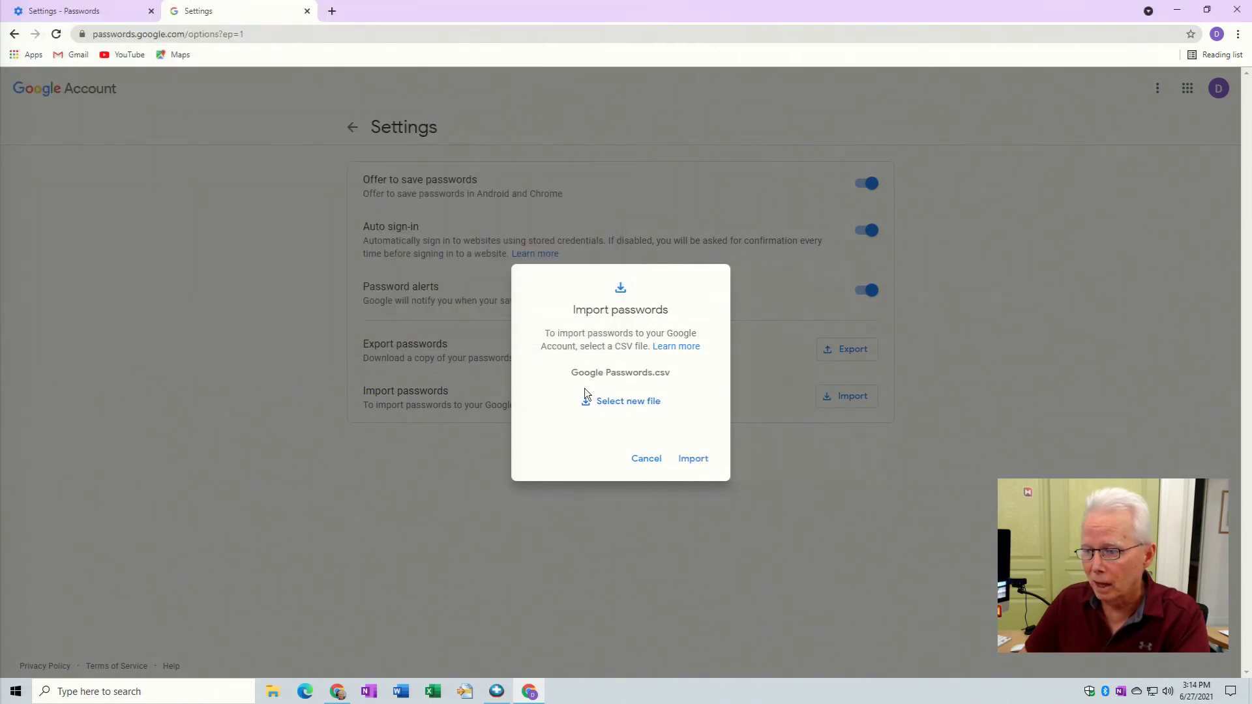
click(696, 460)
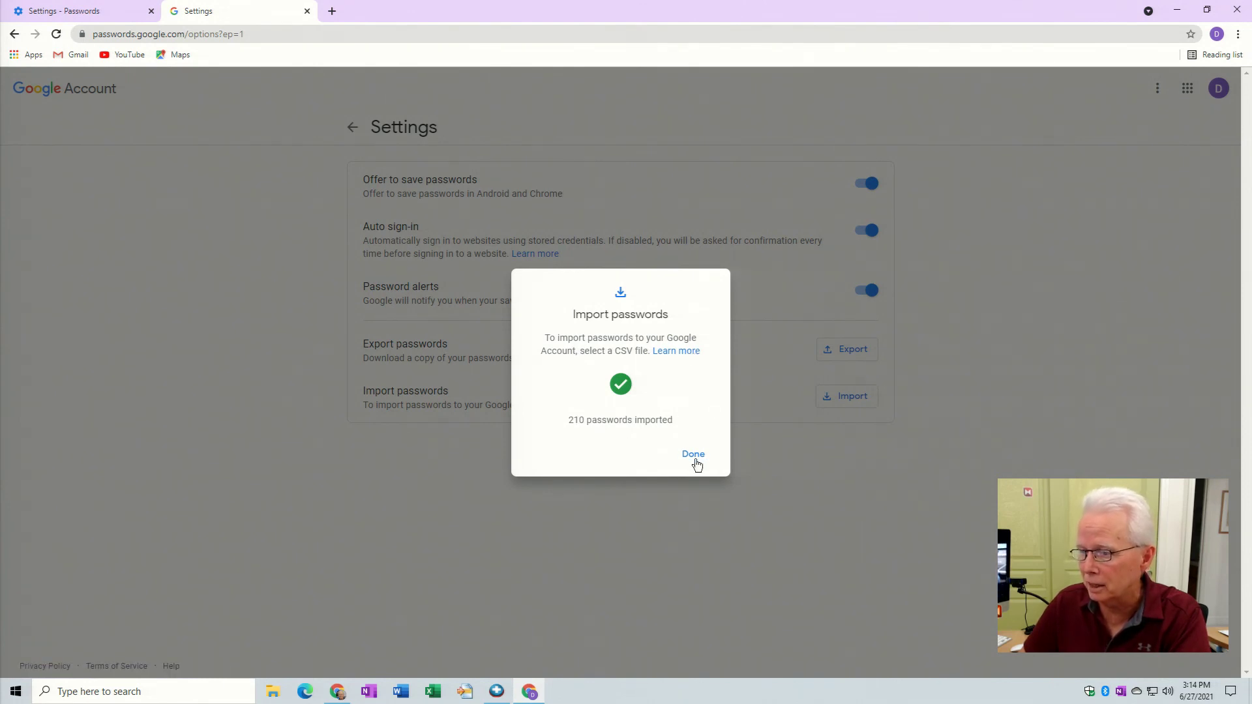
click(694, 455)
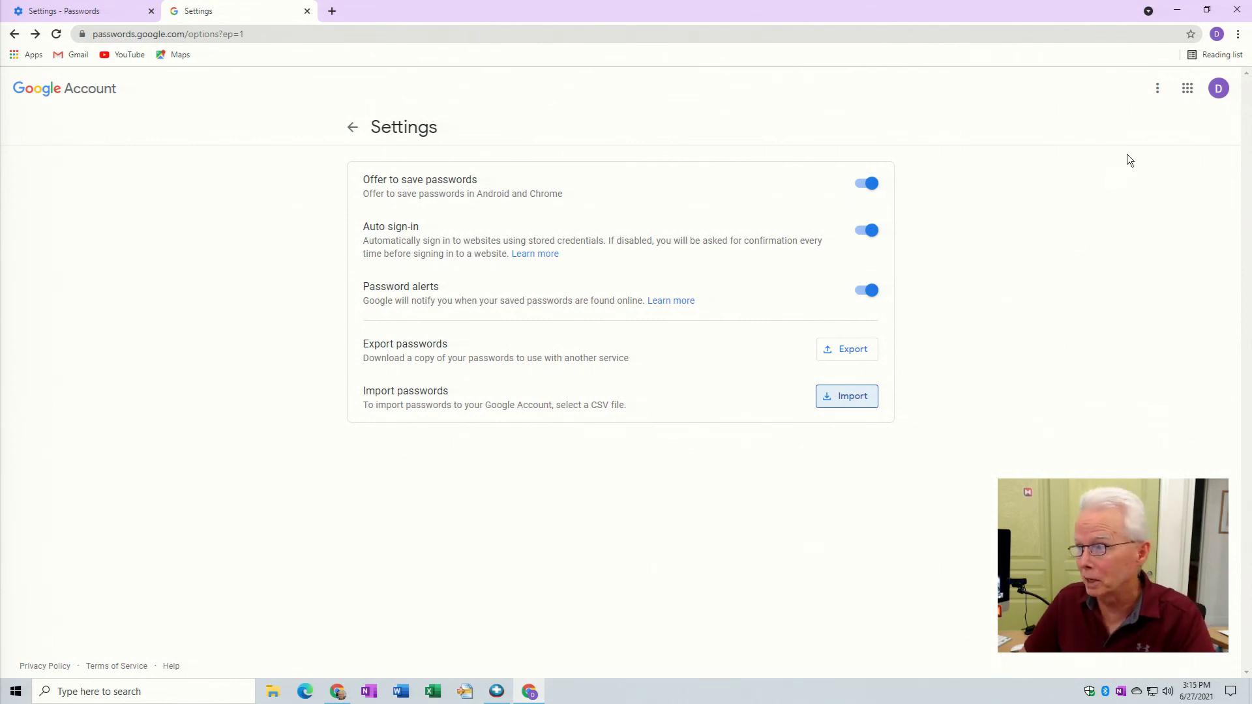
- Check Chrome's Settings > Autofill > Passwords list for the imported entries, then close that tab
click(1238, 34)
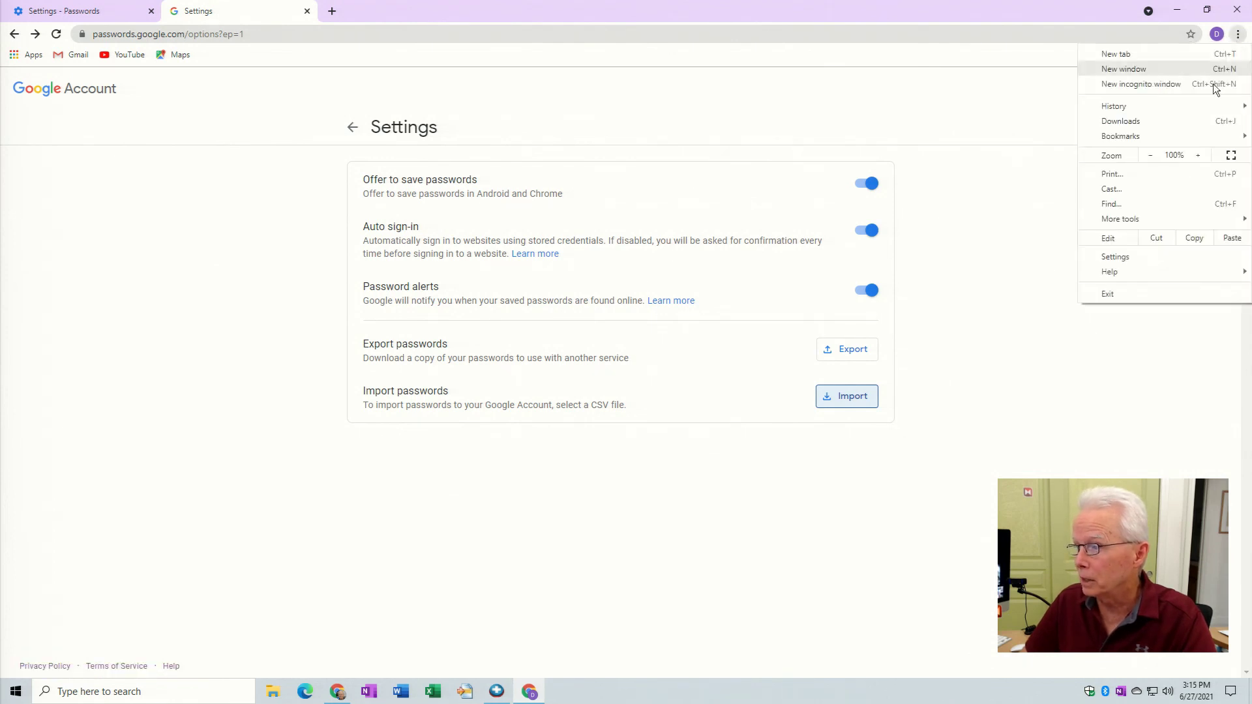
mouse_move(1137, 214)
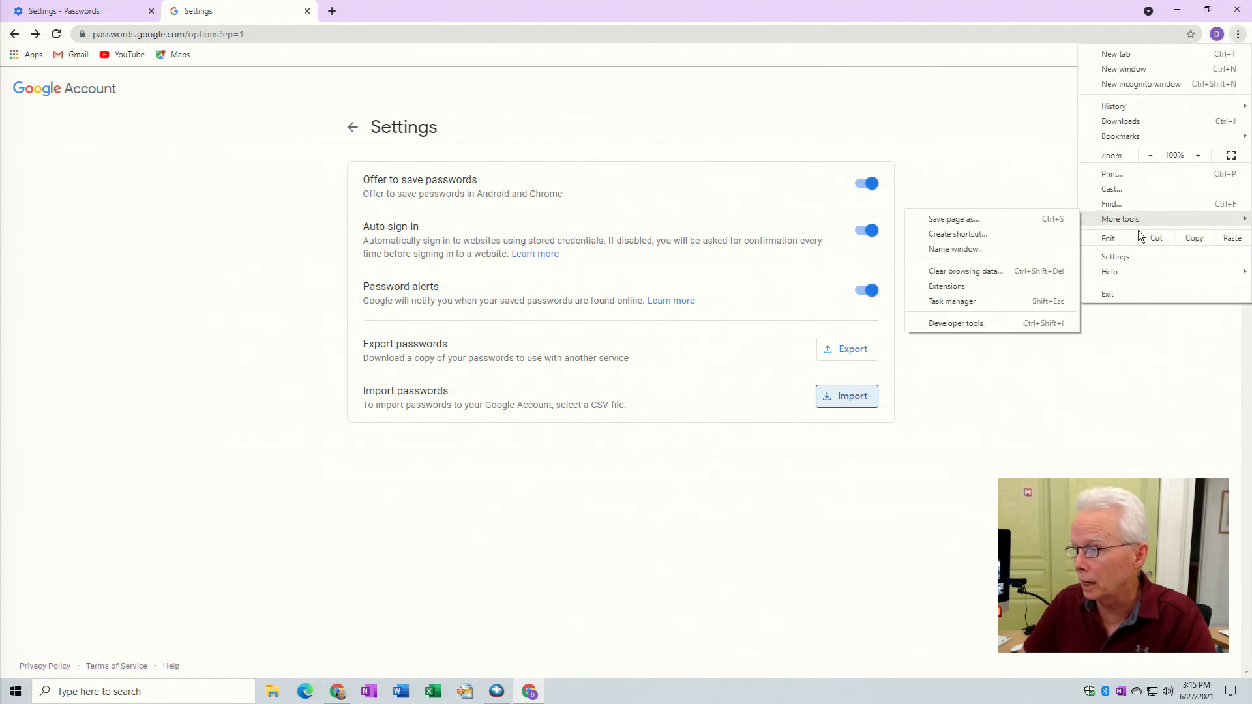
click(1132, 255)
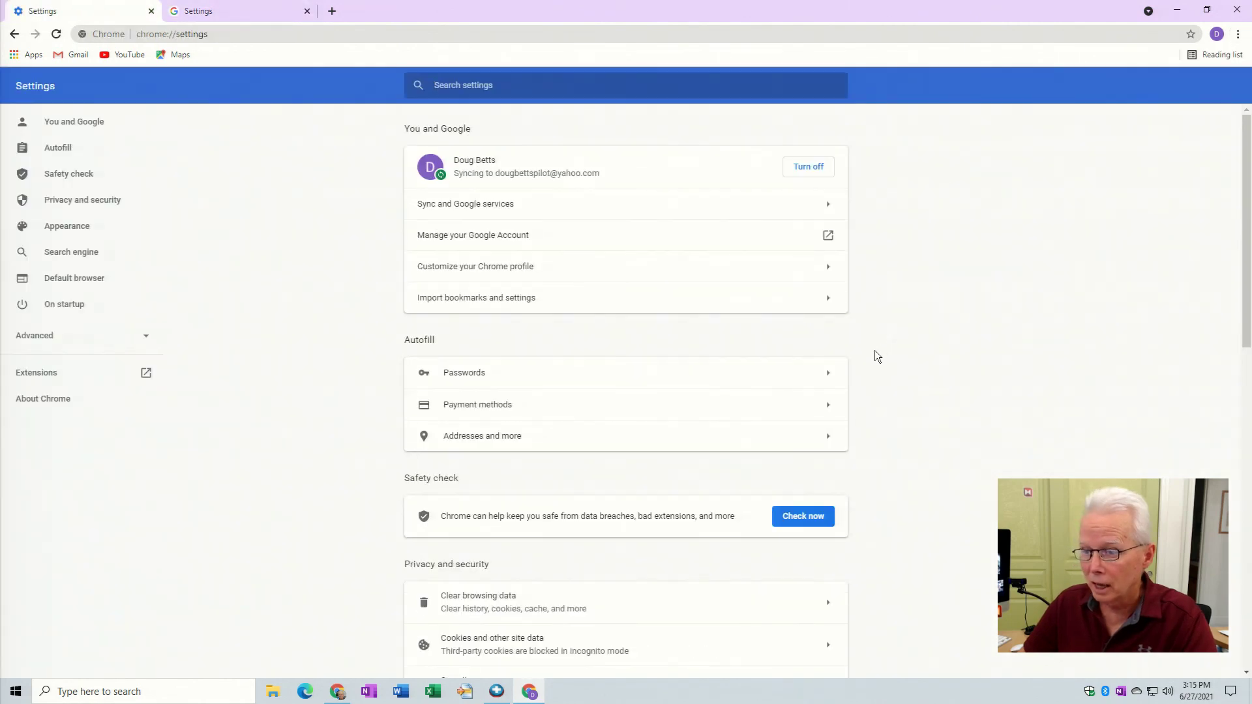
click(766, 372)
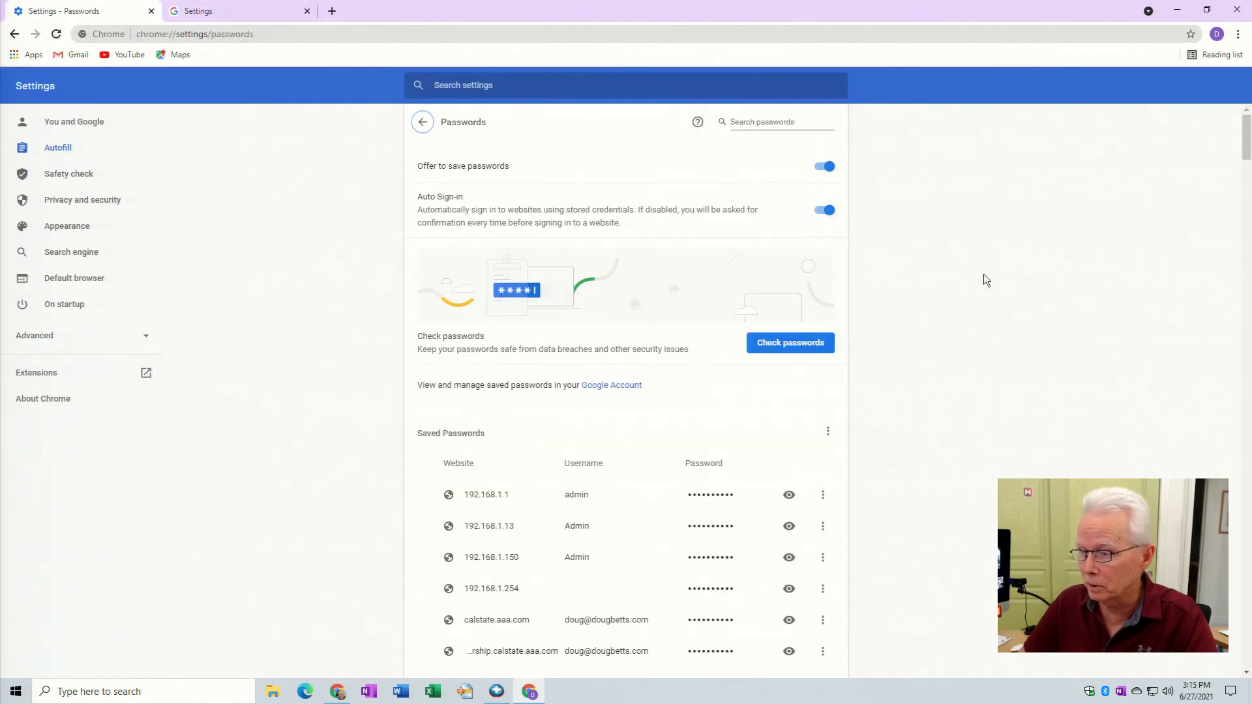
drag(1246, 157, 1244, 104)
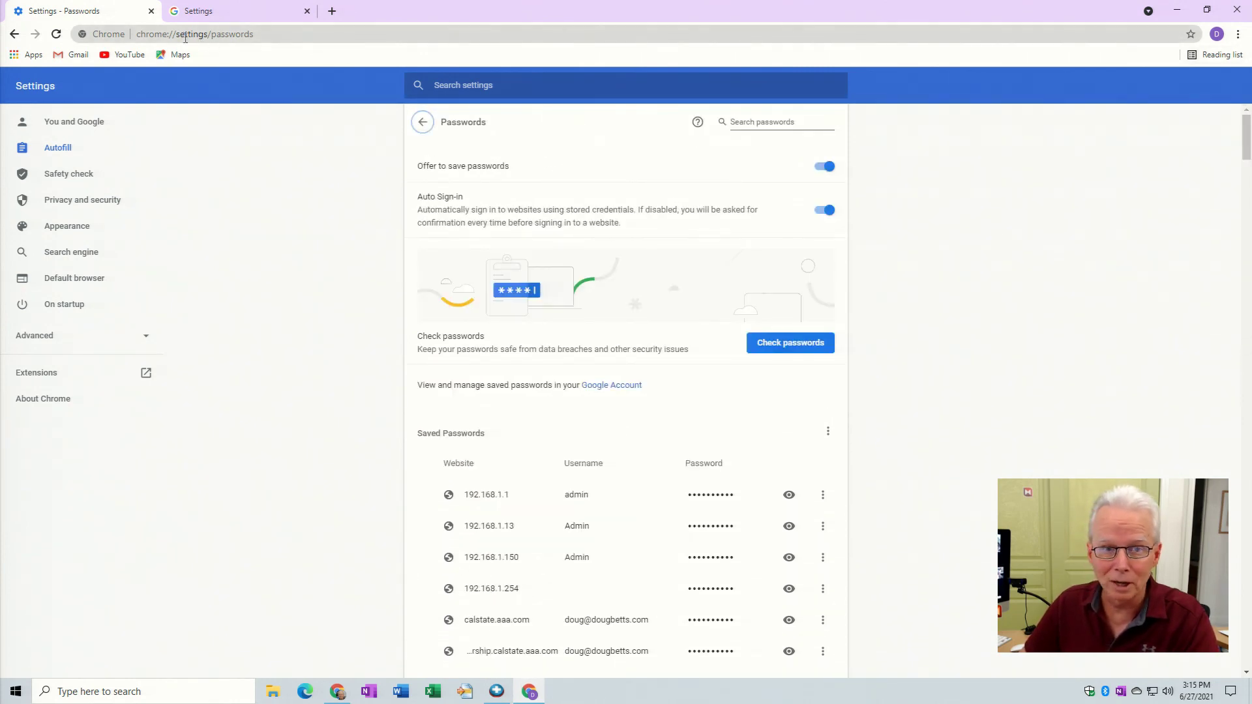
click(151, 11)
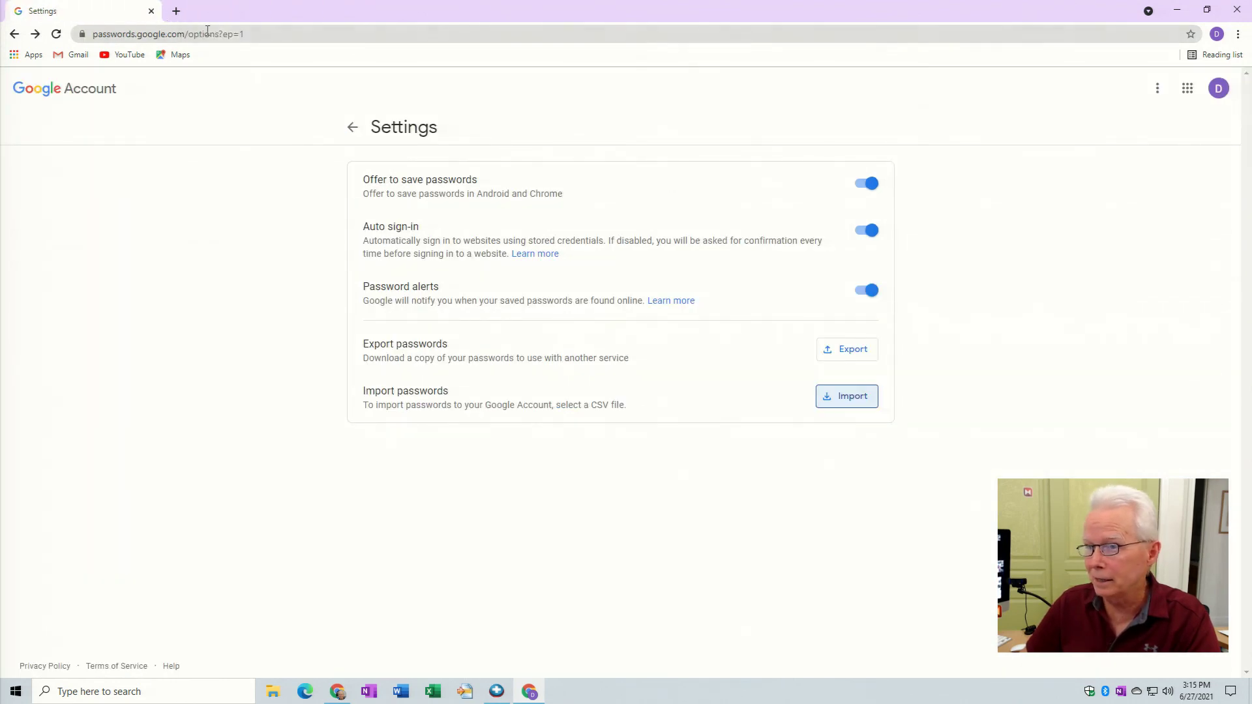
- Close the Chrome window and select the new profile's Chrome shortcut on the desktop
click(1237, 12)
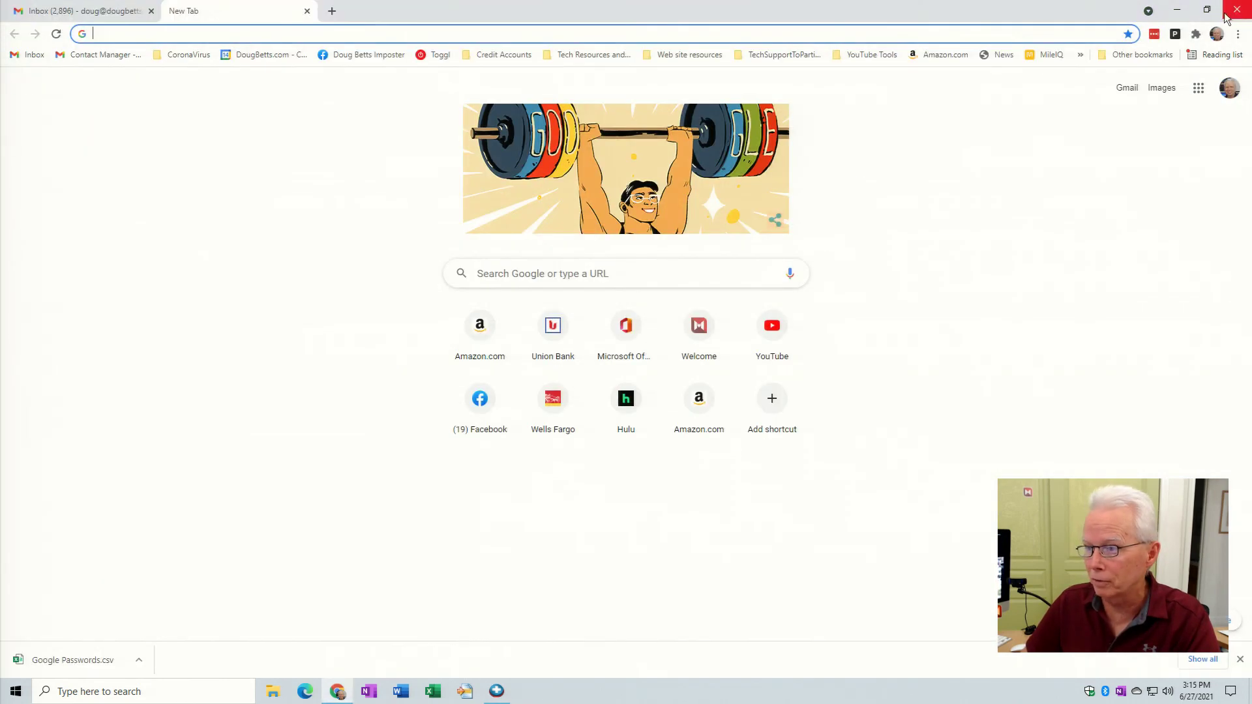
key(super+d)
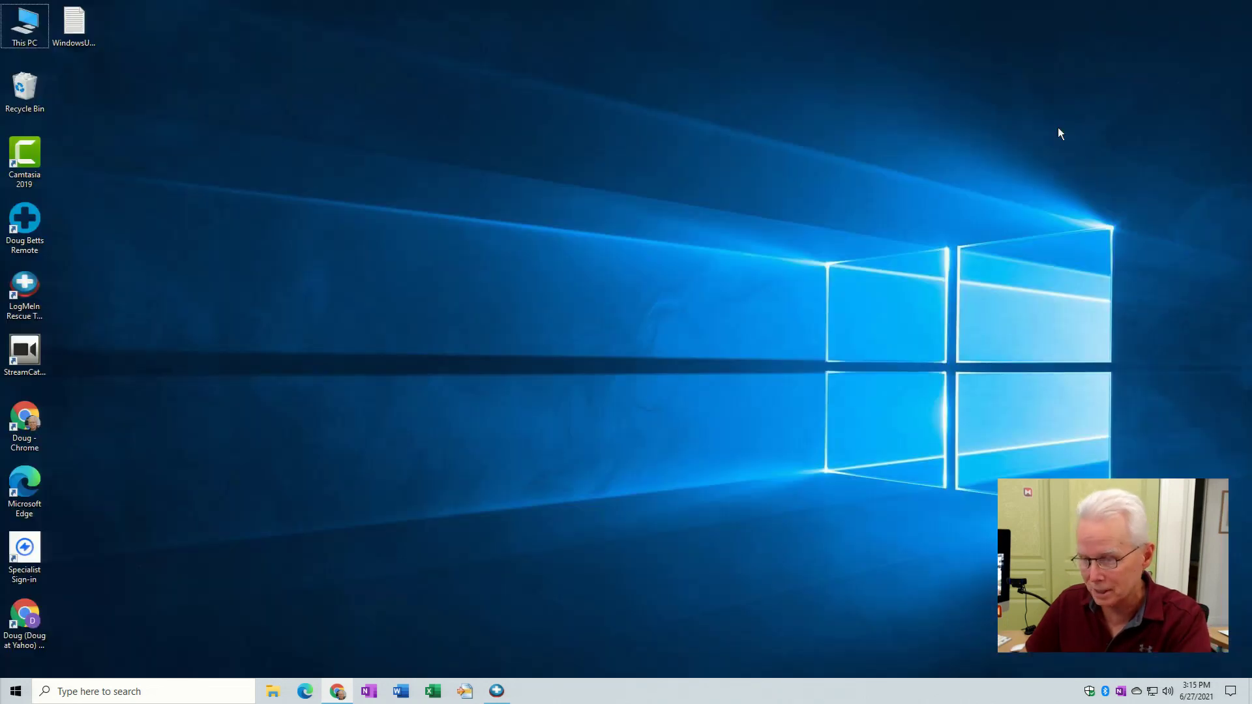
click(36, 626)
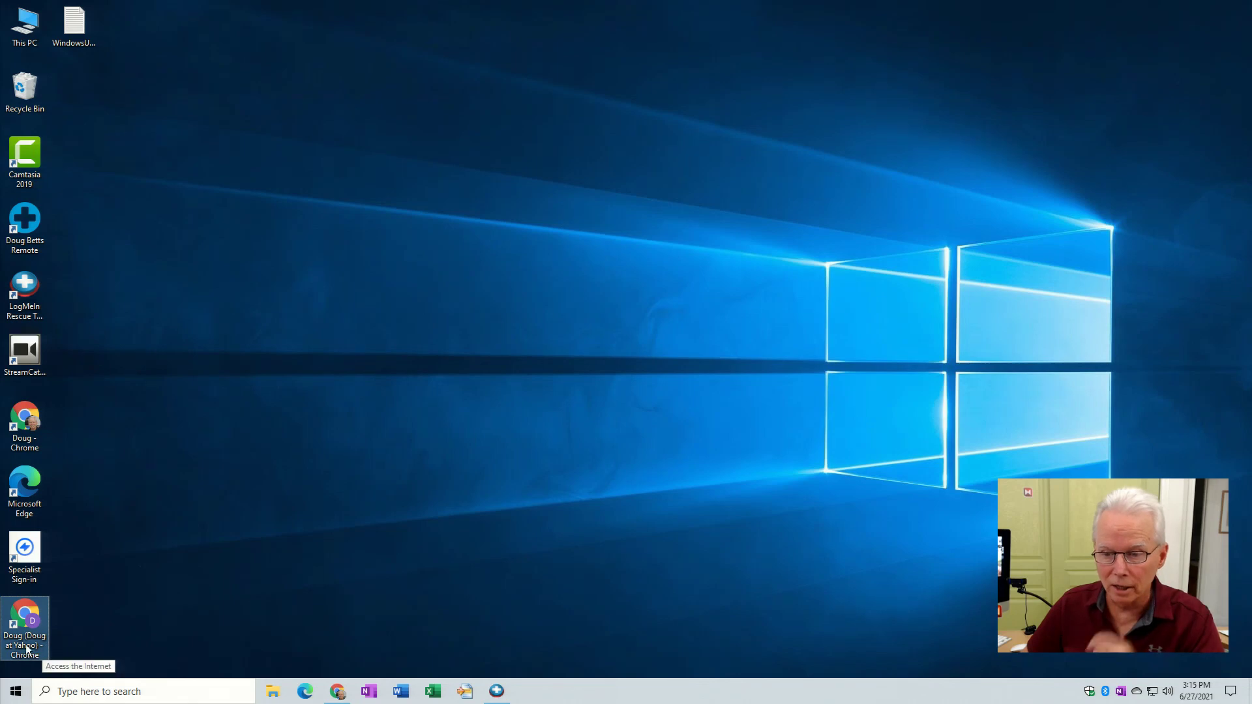